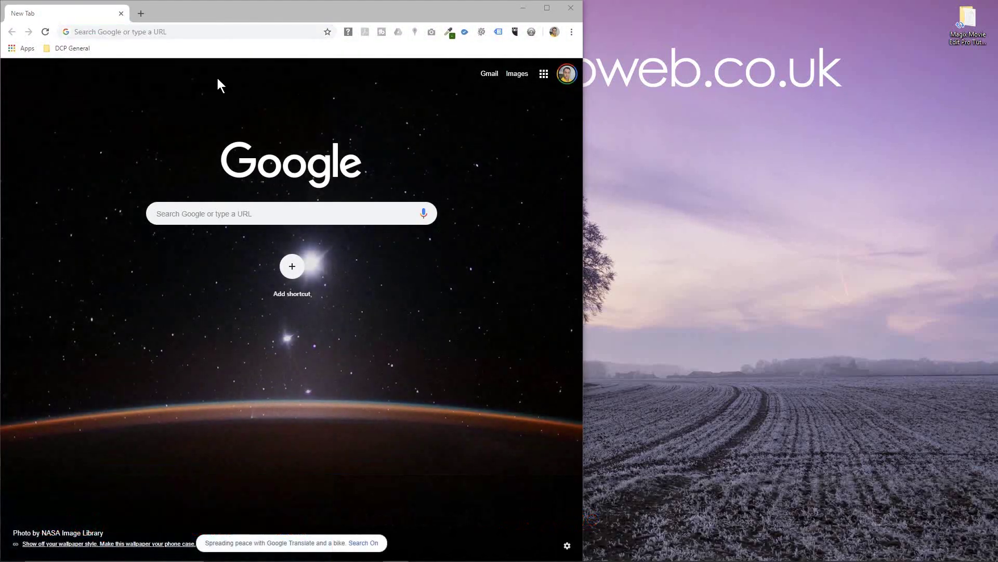
- Load the Big Ben Pixabay page and tile the tutorial folder beside the browser
left_click(177, 32)
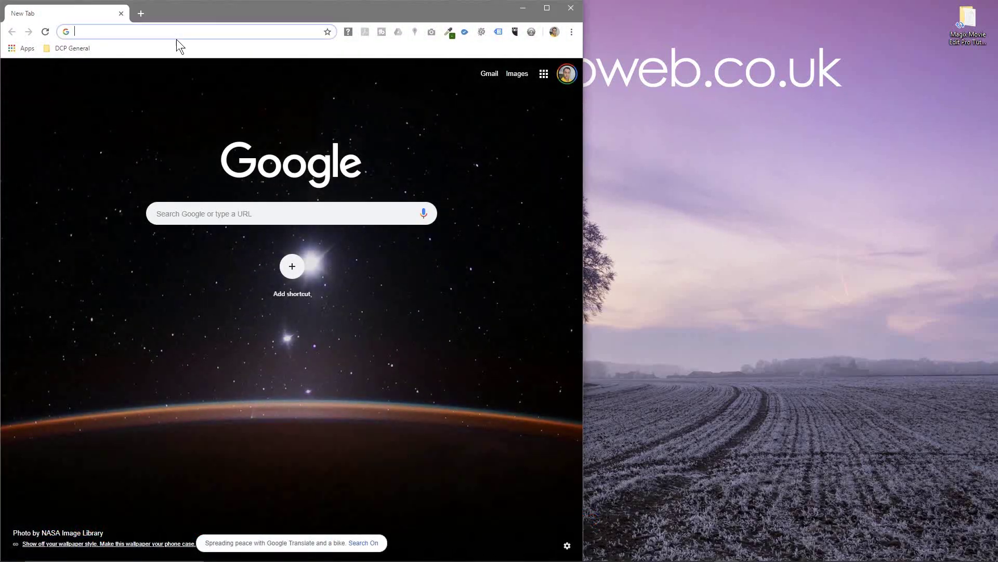
type("https://pixabay.com/videos/big-ben-london-clouds-cloudscape-18792/")
key("Return")
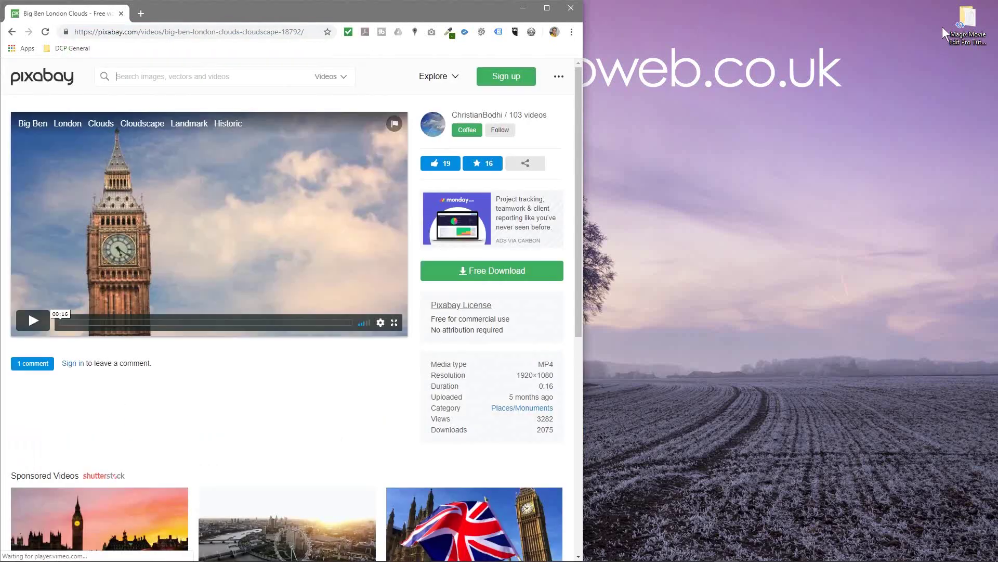
double_click(987, 39)
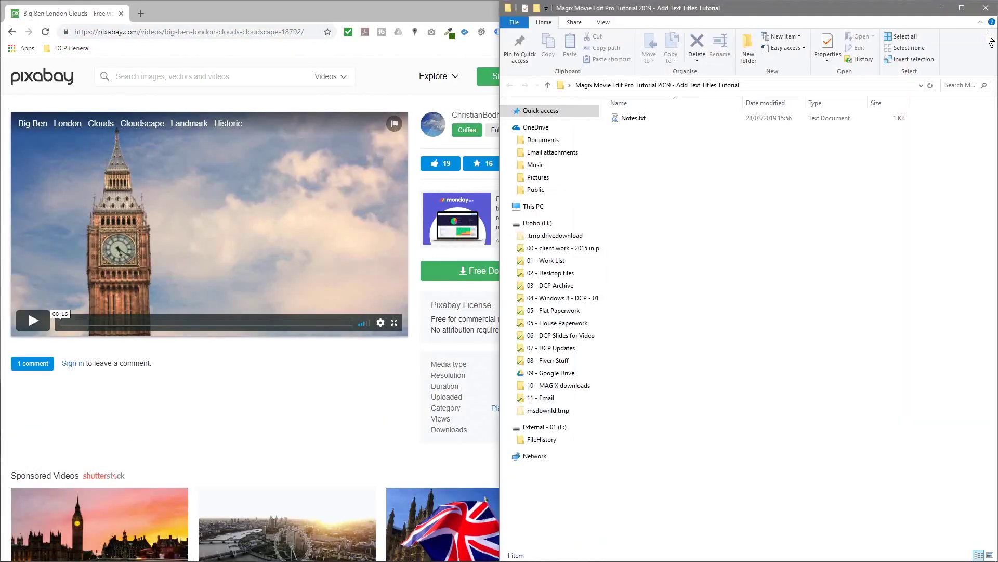
key("super+Right")
left_click(157, 172)
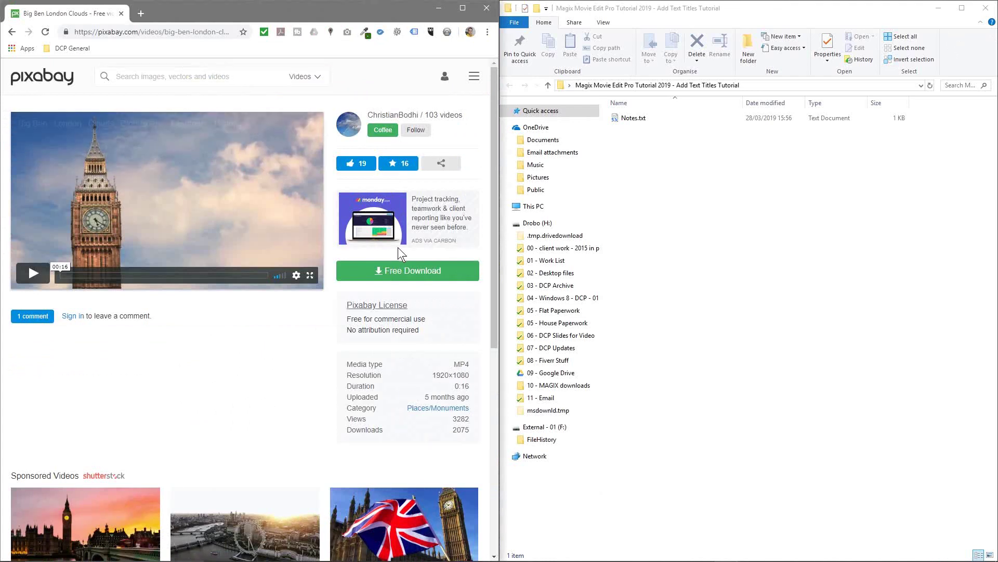
- Download the Big Ben video in its 1920×1080 version
left_click(398, 269)
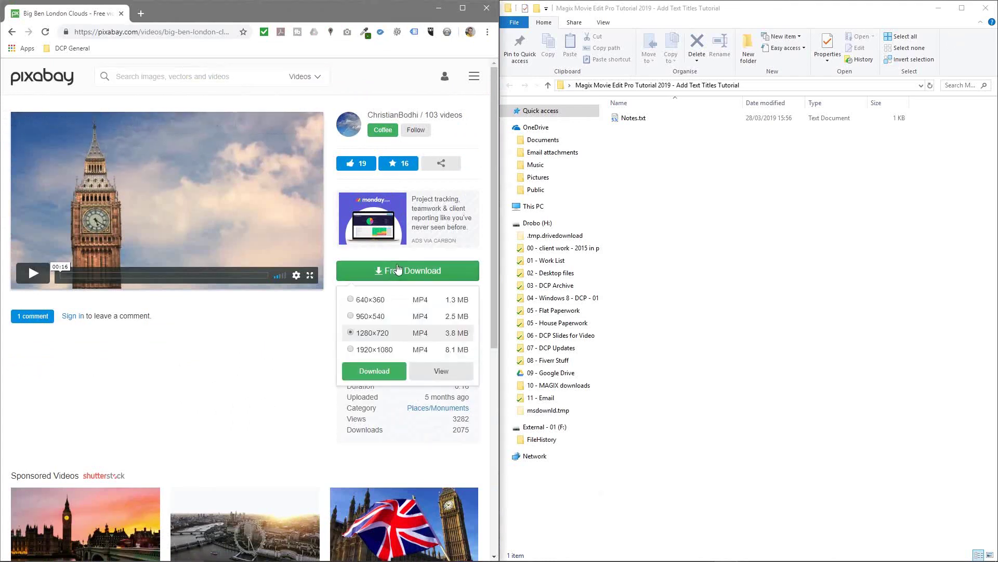
left_click(387, 349)
left_click(385, 372)
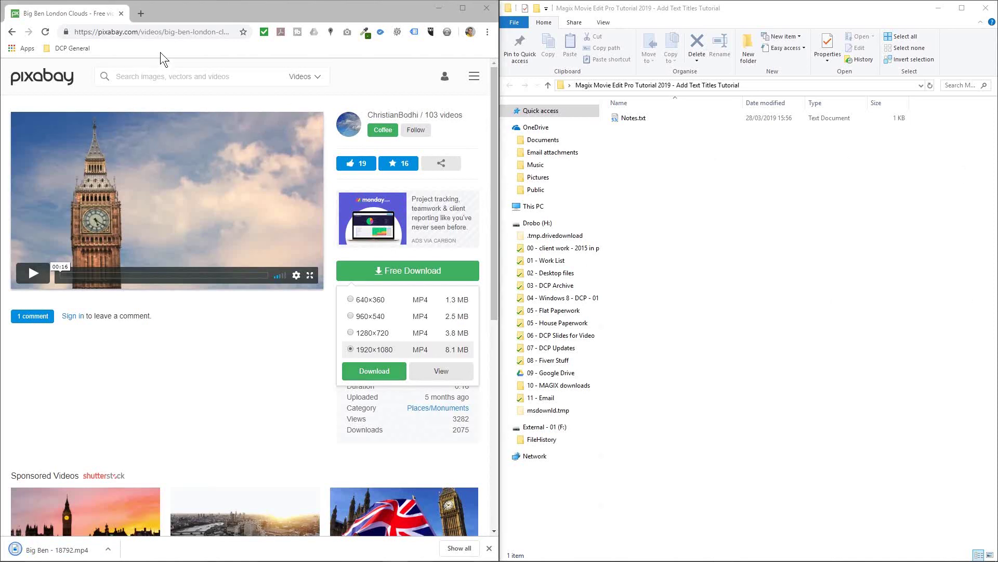
- Load the London Eye Pixabay page and download its 1920×1080 version
left_click(150, 32)
key("ctrl+v")
key("Return")
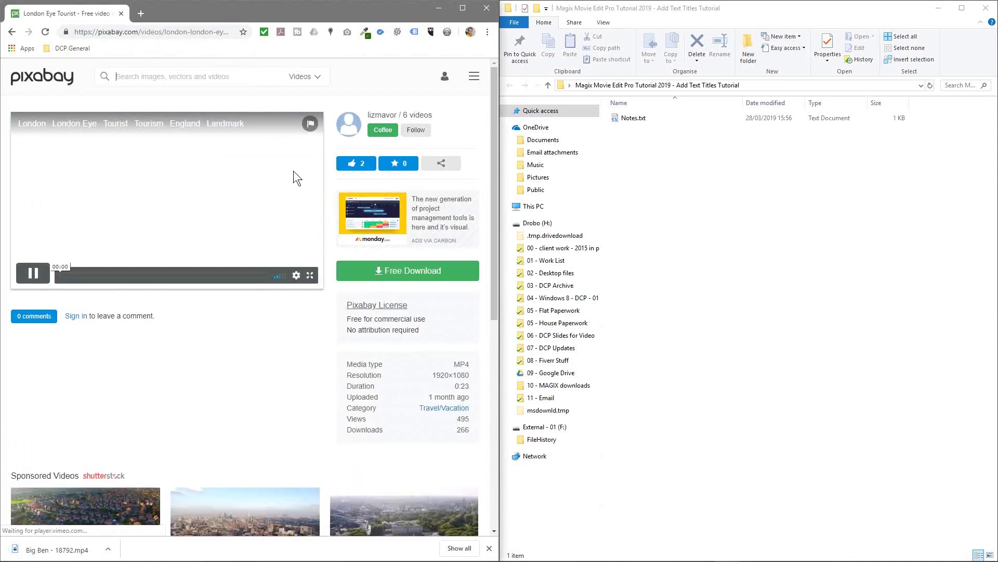
left_click(375, 271)
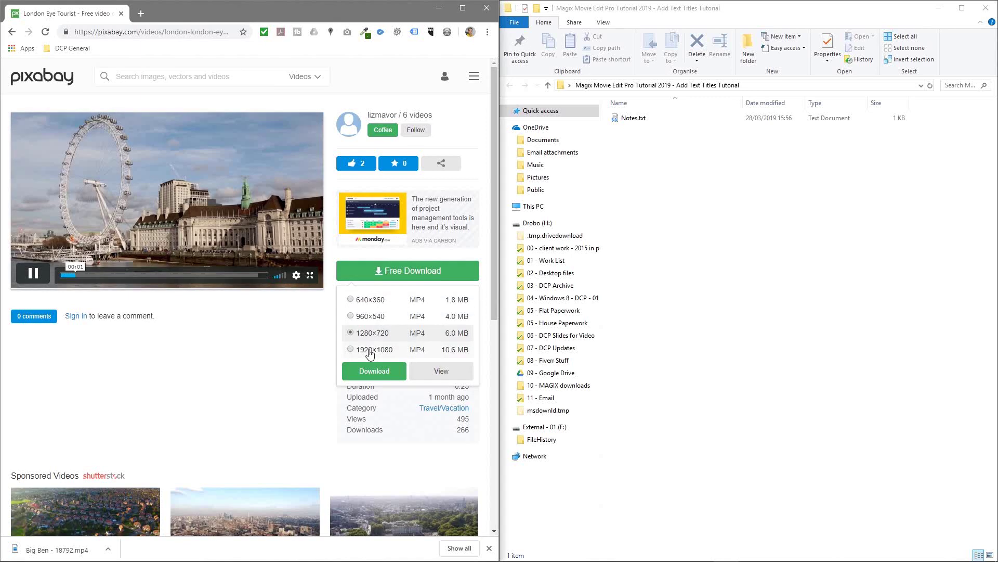
left_click(372, 350)
left_click(376, 371)
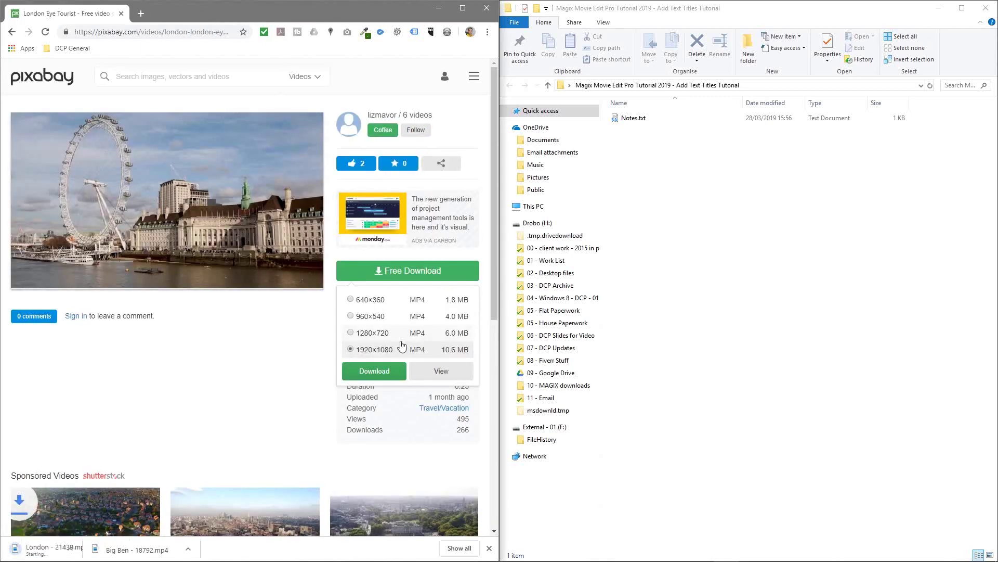
- Move both downloaded clips into the tutorial folder, then close the browser and folder
left_click_drag(156, 549, 750, 307)
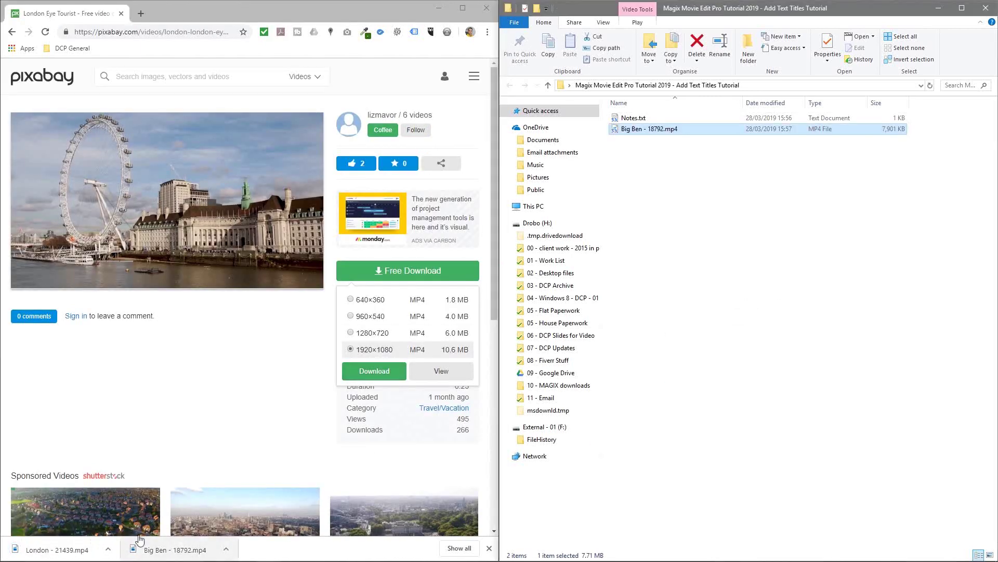
left_click_drag(59, 552, 639, 163)
left_click(485, 7)
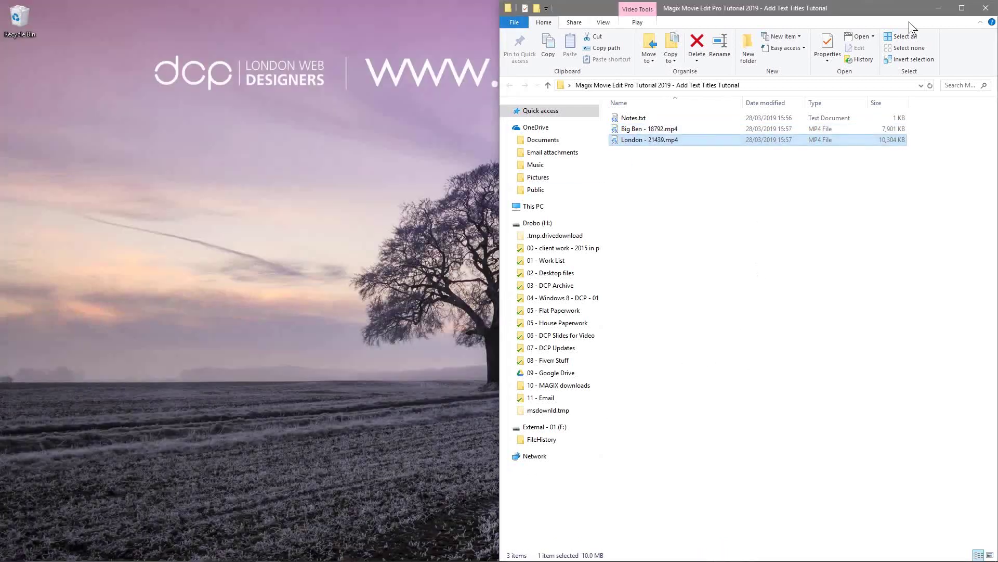
left_click(986, 8)
- Launch Movie Edit Pro and create project 2019-03-28 with PAL HDTV 1080i settings
key("super")
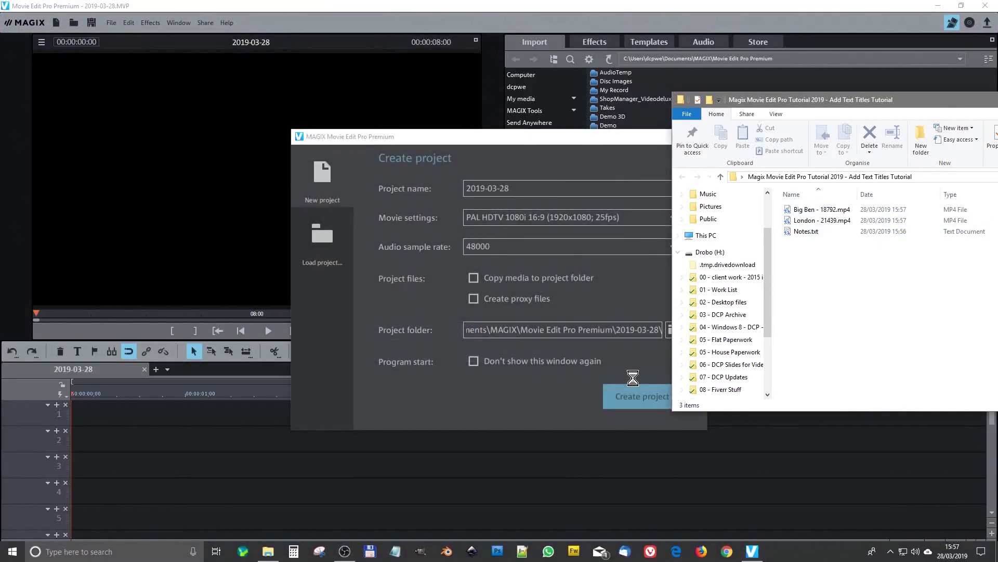
left_click(572, 134)
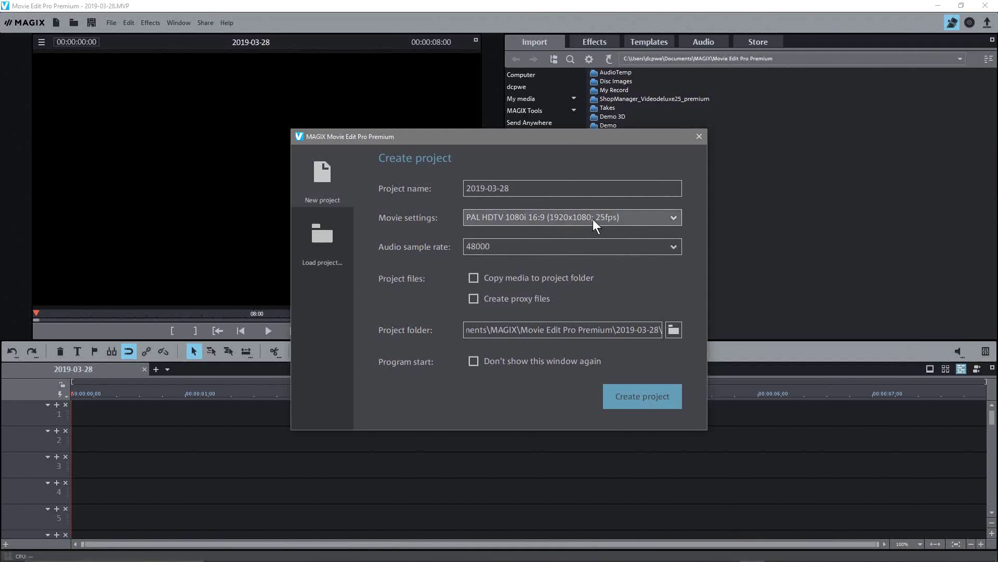
left_click(632, 399)
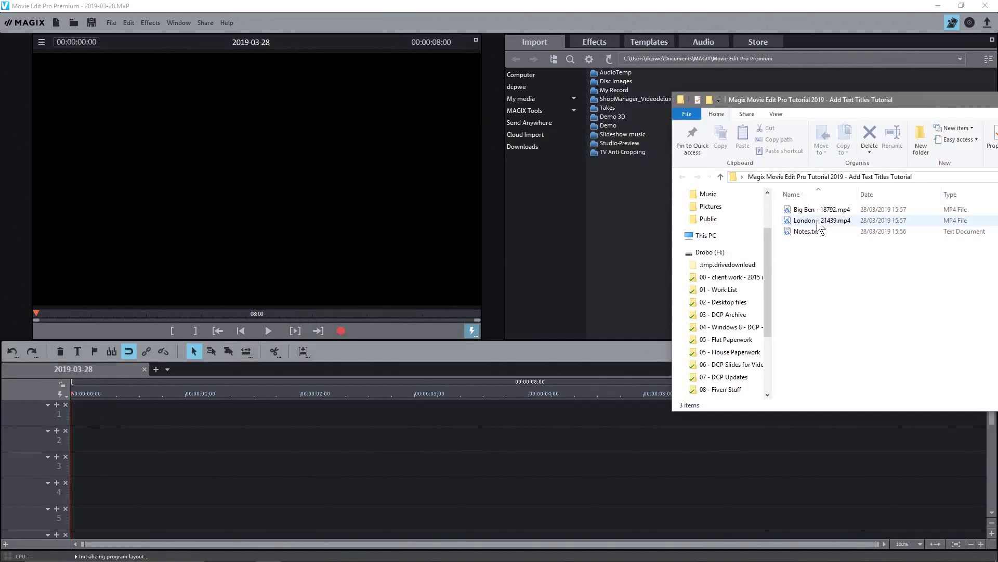
- Add Big Ben - 18792.mp4 to track 1 and match the movie settings to it
left_click(808, 210)
left_click_drag(614, 338, 104, 411)
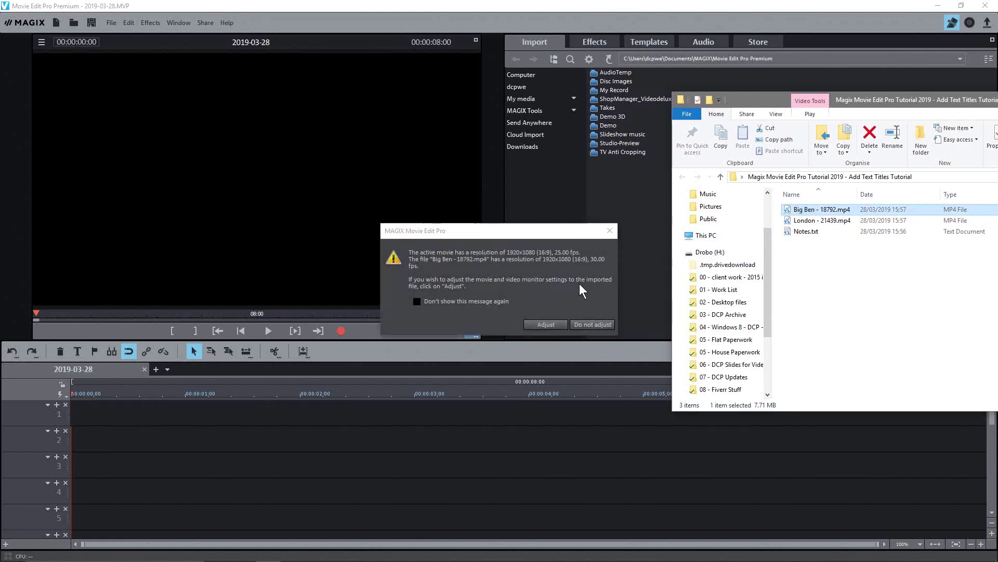
left_click(545, 325)
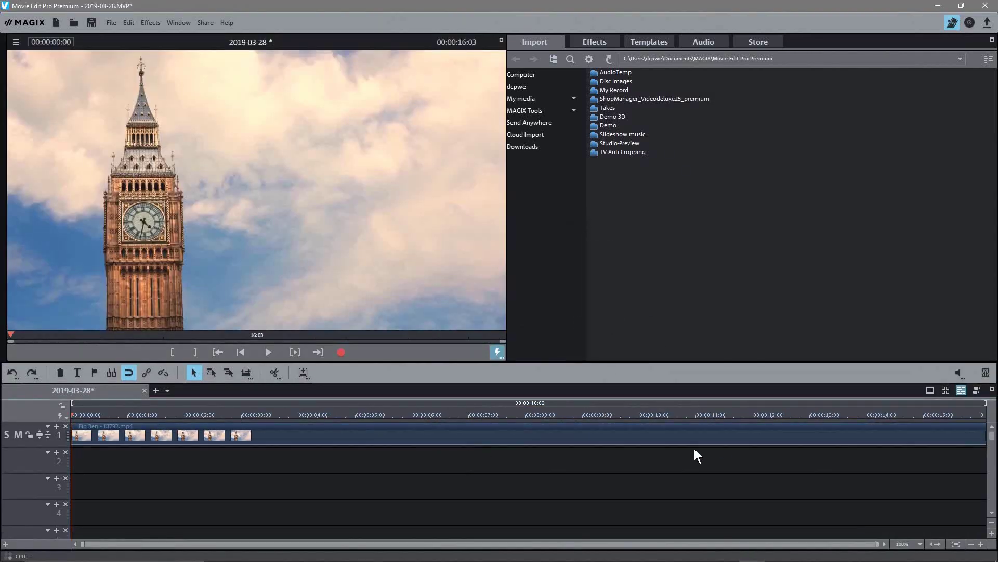
scroll(621, 455, "up", 3)
scroll(560, 446, "up", 1)
scroll(559, 447, "down", 1)
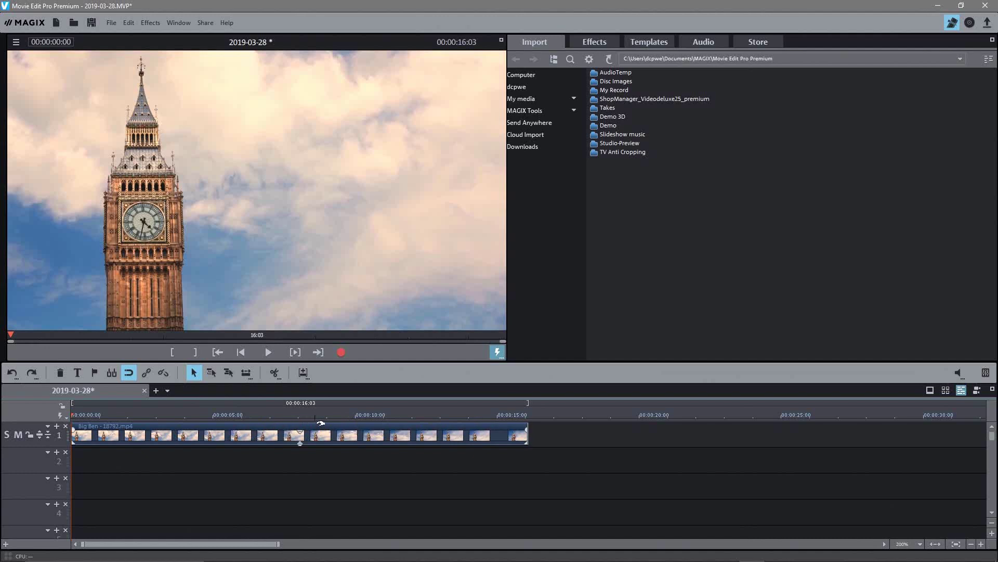
- Split the Big Ben clip at 00:00:07:01 and delete the later part
mouse_move(282, 417)
left_mouse_down()
mouse_move(304, 417)
mouse_move(251, 414)
mouse_move(270, 414)
left_mouse_up()
left_click(343, 435)
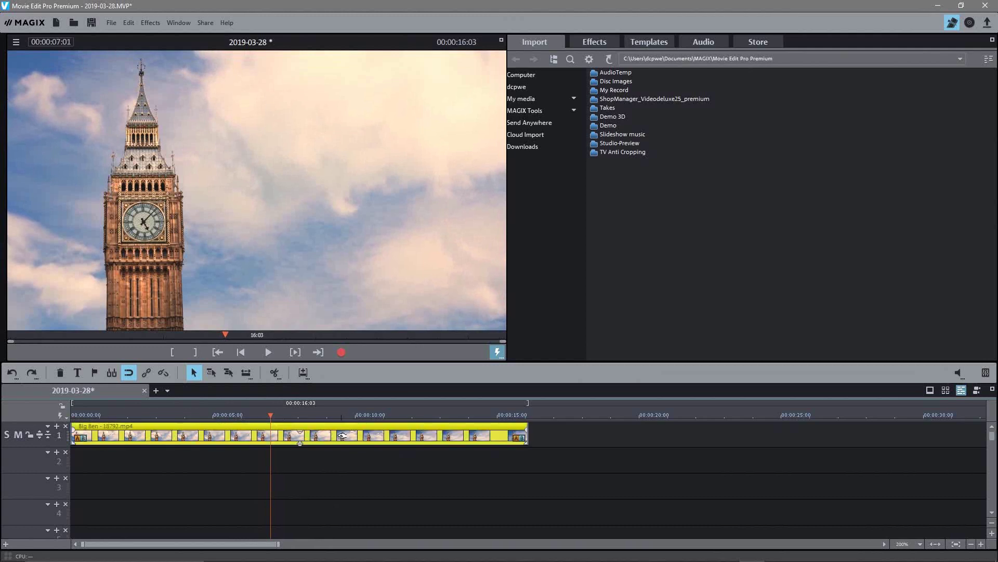
left_click(281, 374)
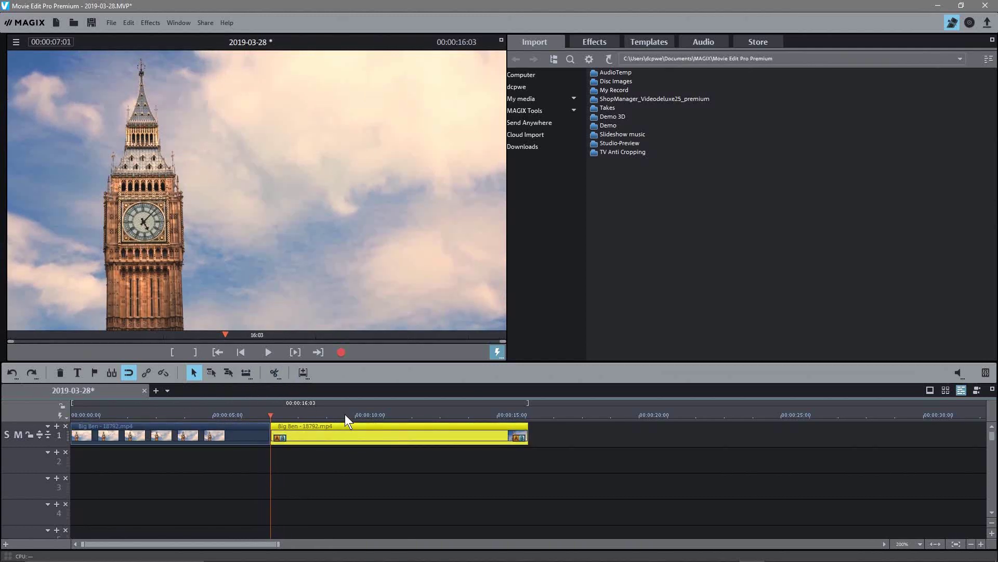
key("Delete")
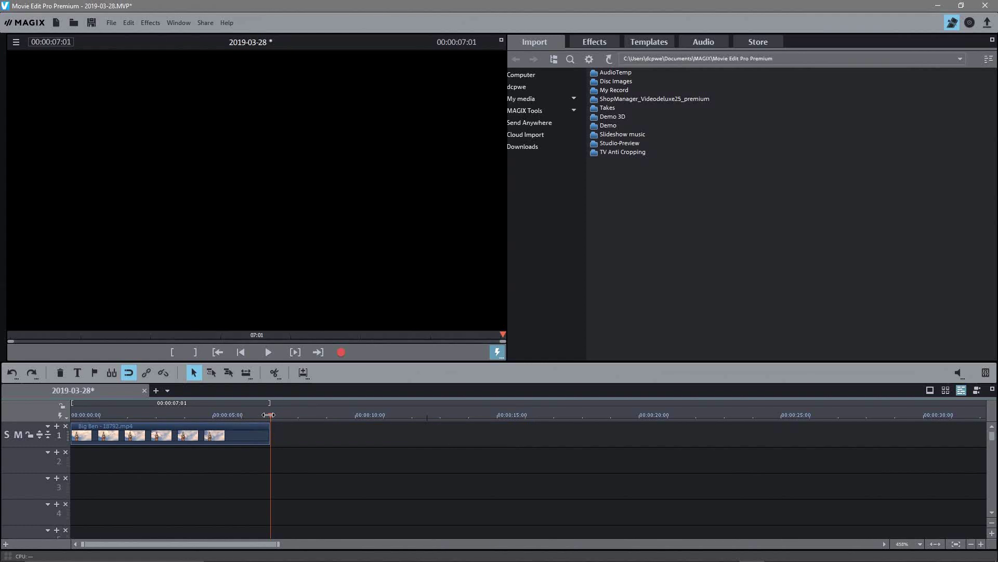
left_click_drag(264, 415, 218, 414)
key("alt+Tab")
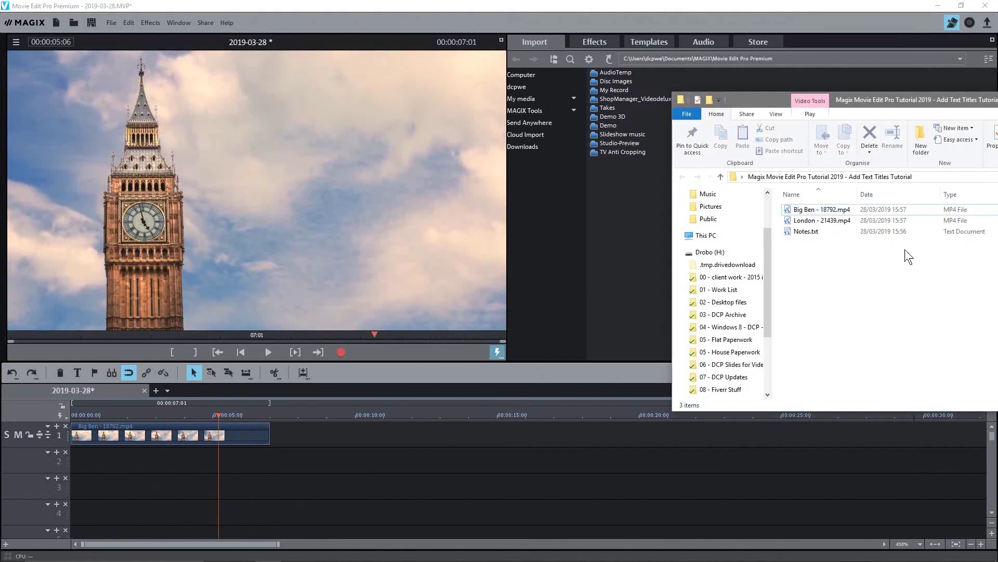
- Add London - 21439.mp4 after Big Ben on track 1 and cut it at 15:20
left_click_drag(822, 220, 516, 421)
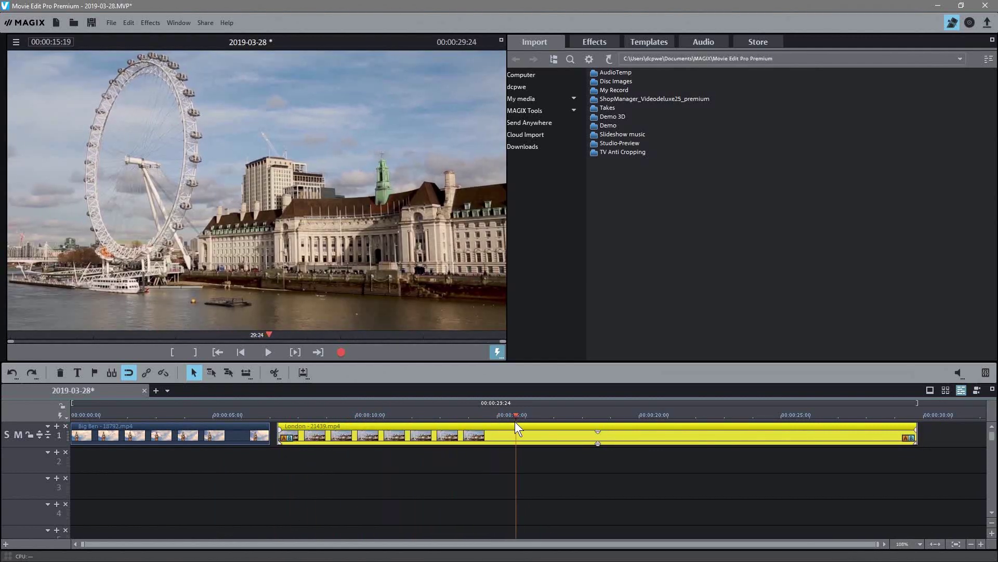
left_click(274, 373)
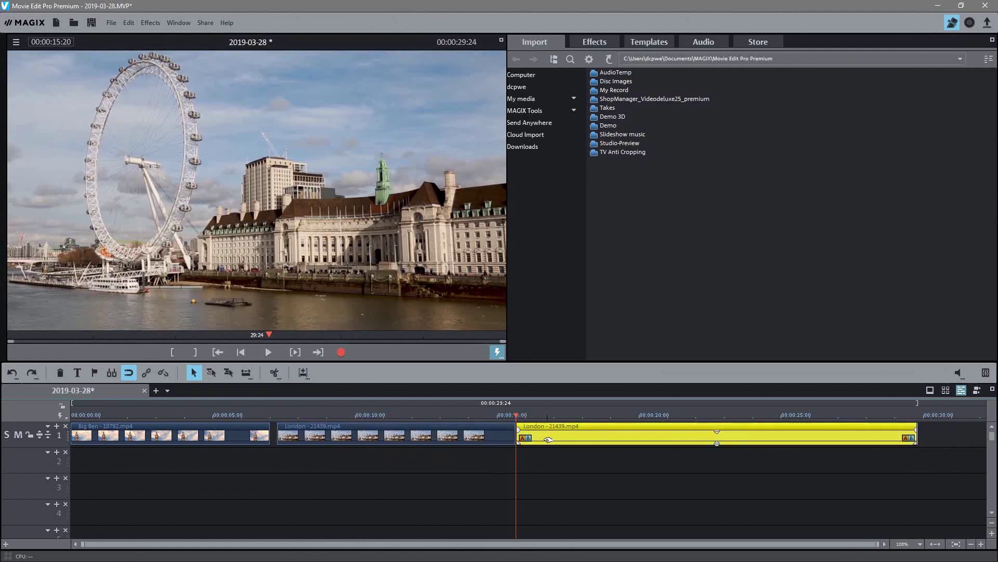
key("Delete")
left_click(364, 435)
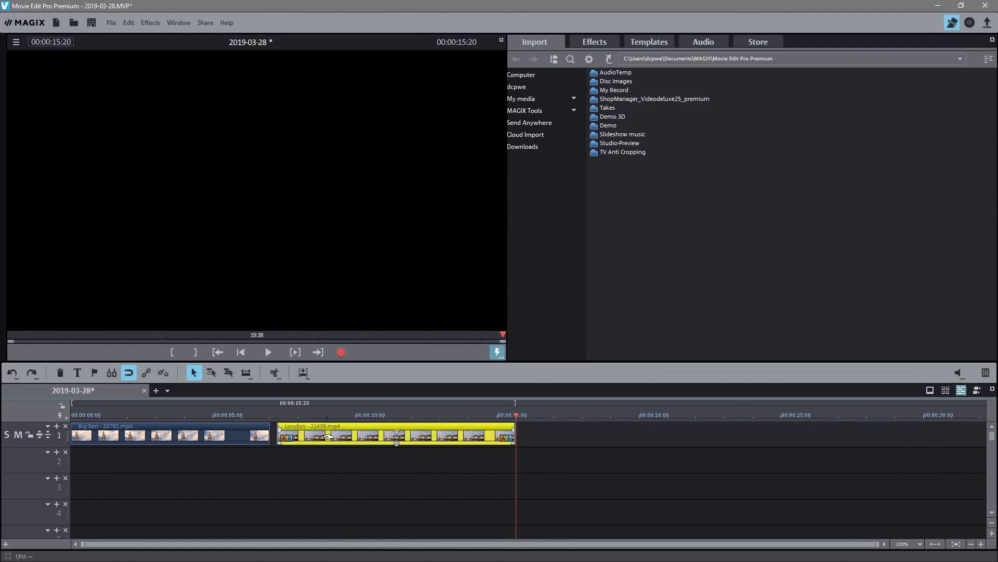
scroll(304, 474, "up", 2)
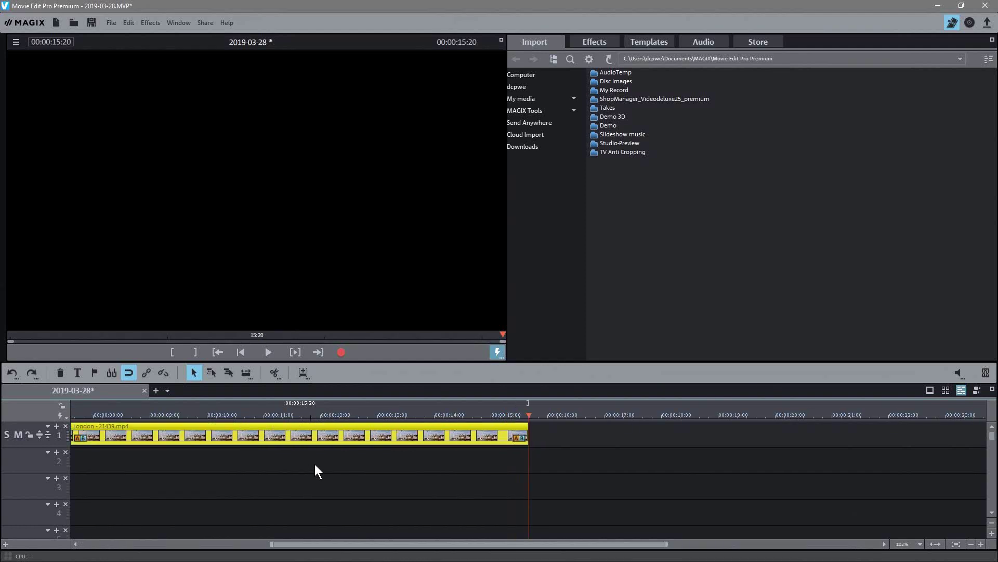
scroll(335, 498, "left", 5)
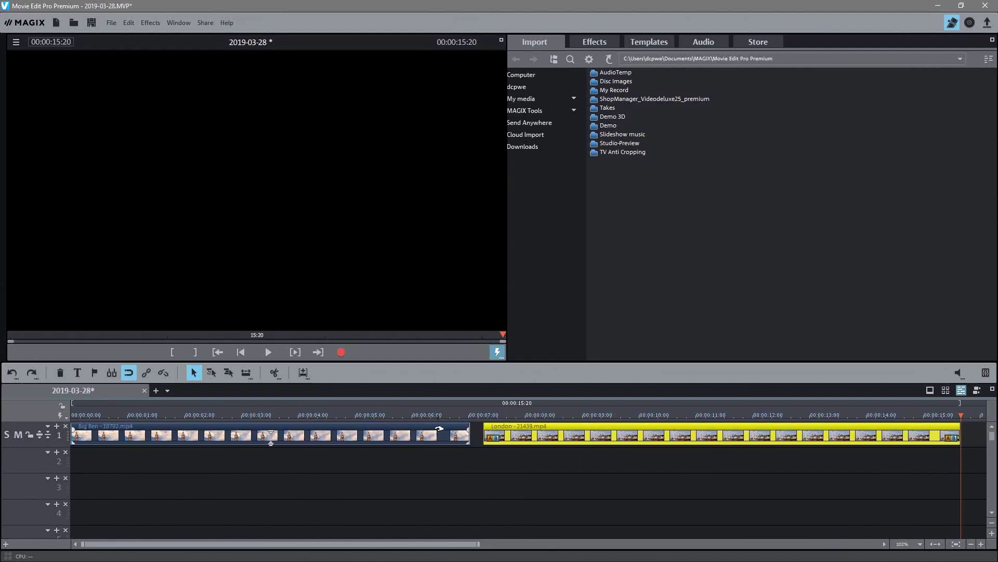
- Slide the London clip left so it overlaps the end of Big Ben
left_click(440, 429)
left_click(541, 432)
left_click_drag(523, 432, 500, 436)
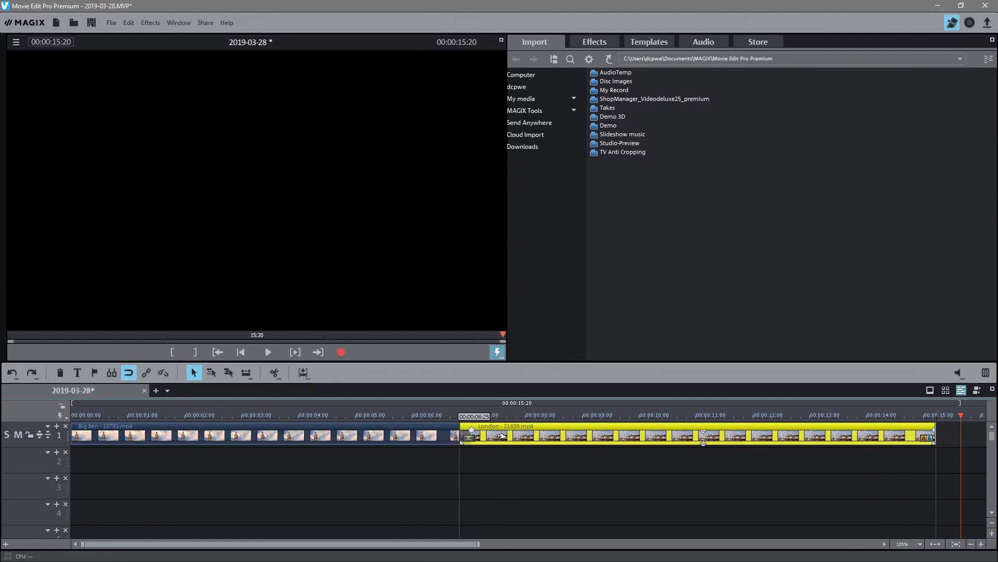
scroll(460, 475, "down", 2)
scroll(460, 475, "up", 4)
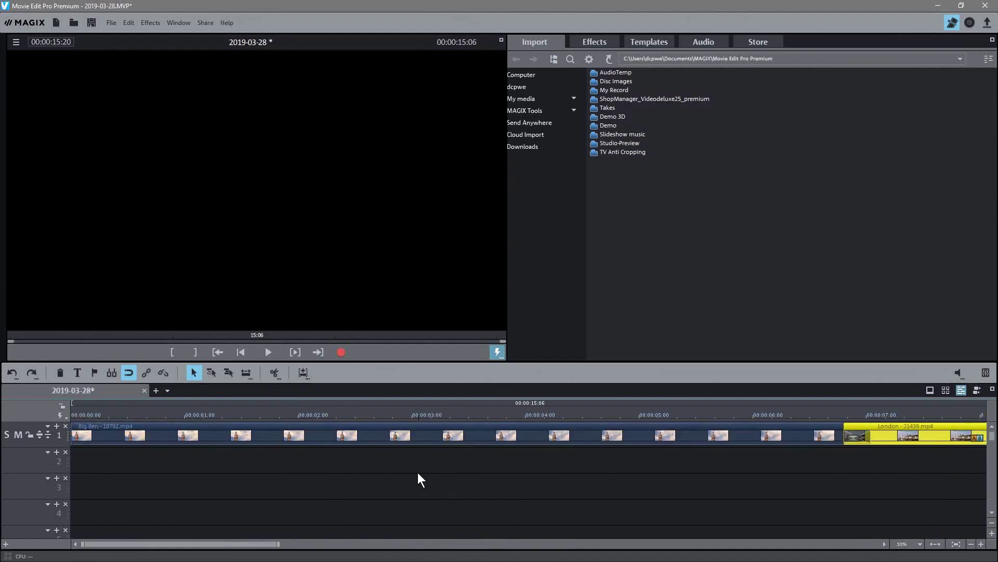
scroll(550, 410, "right", 5)
- Replay the crossfade from before the join and nudge London further left to lengthen it
left_click(408, 416)
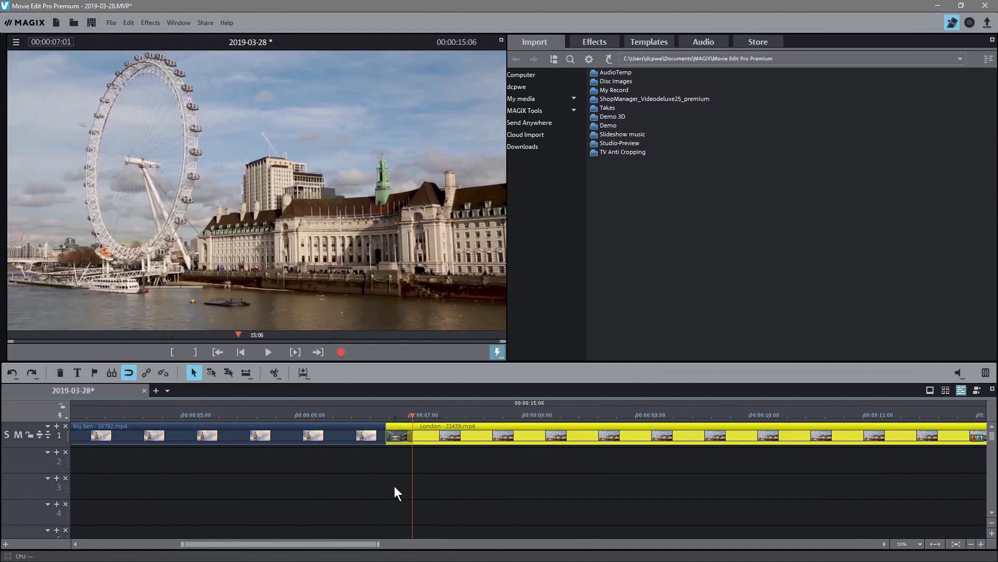
scroll(395, 486, "up", 4)
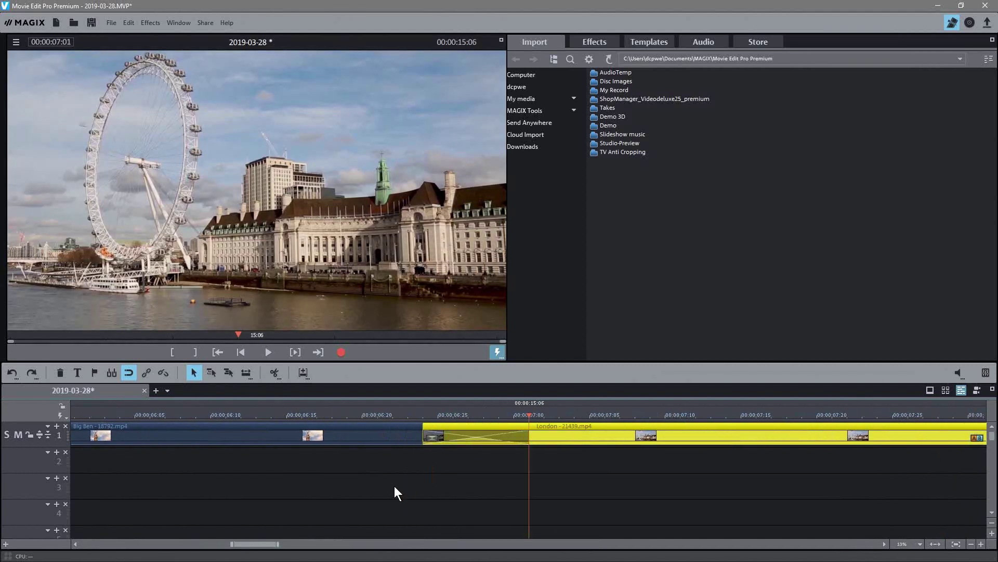
left_click(392, 413)
left_click(268, 352)
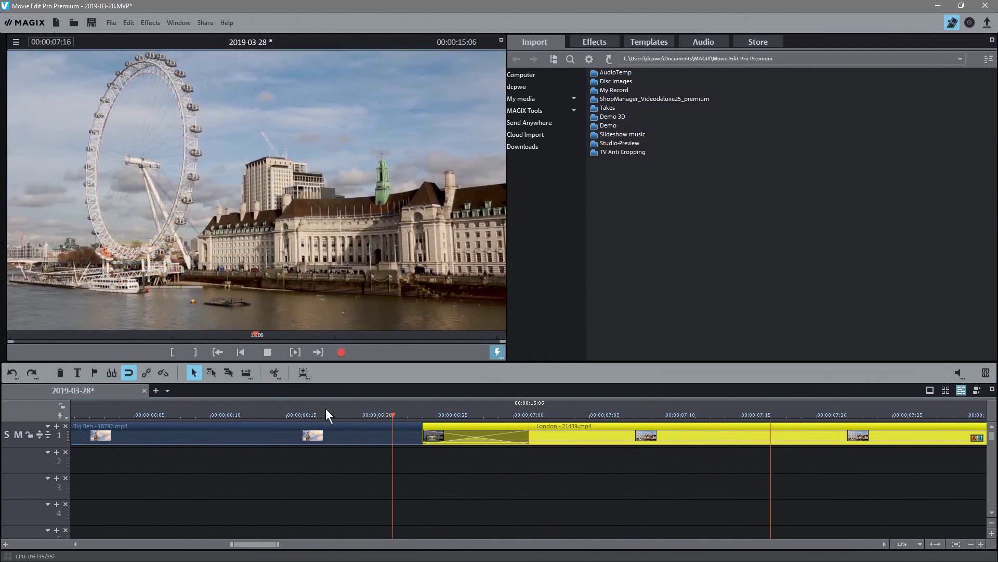
left_click(280, 414)
scroll(300, 467, "down", 4)
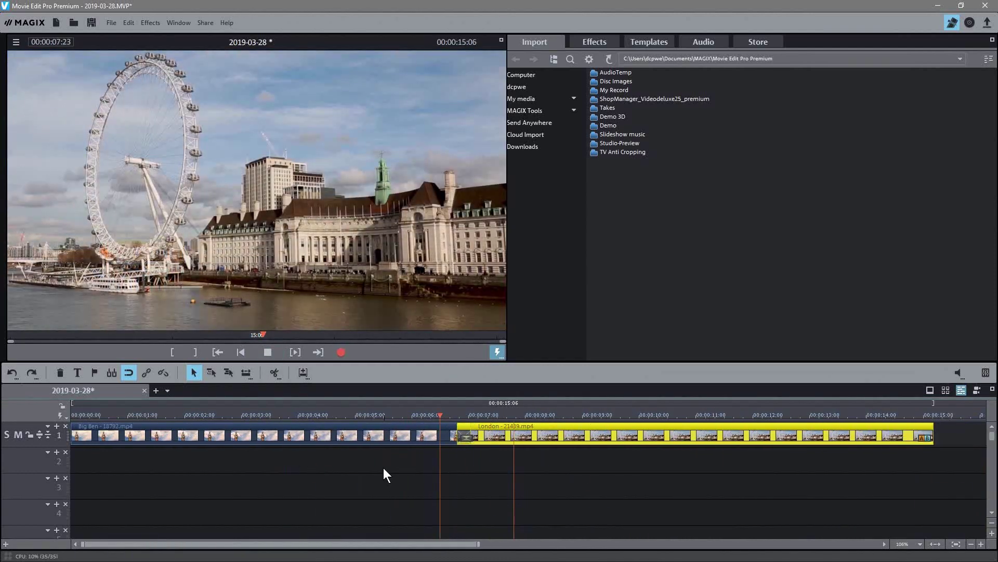
left_click_drag(458, 426, 440, 427)
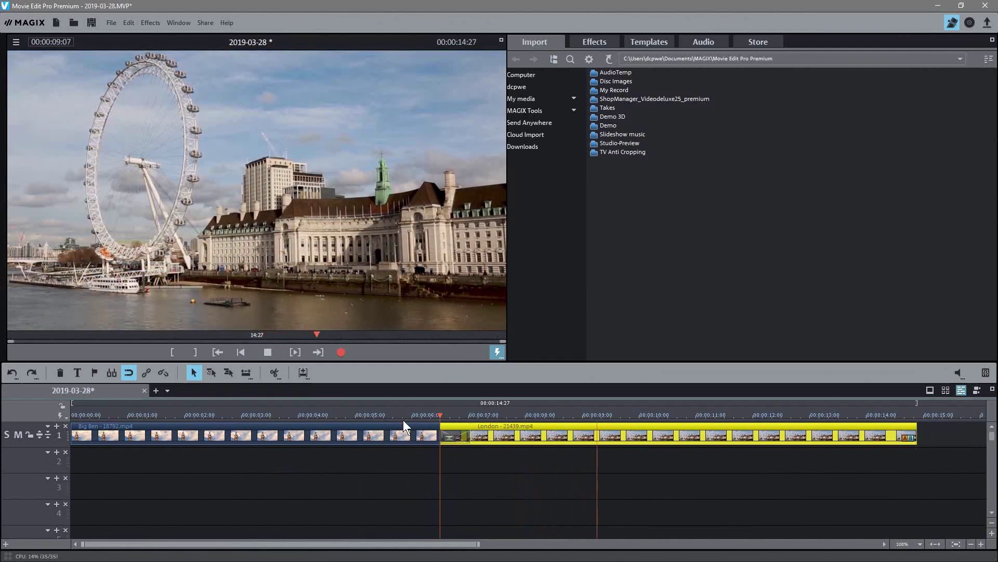
left_click(403, 416)
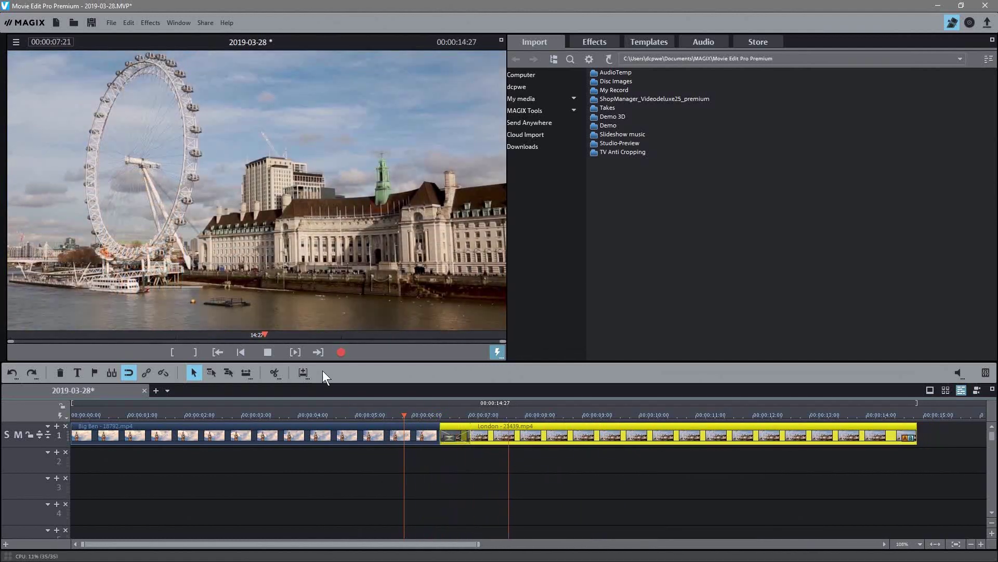
- Drop 'Circle from left' from Shapes & objects Basic onto the Big Ben–London join and preview it
left_click(268, 352)
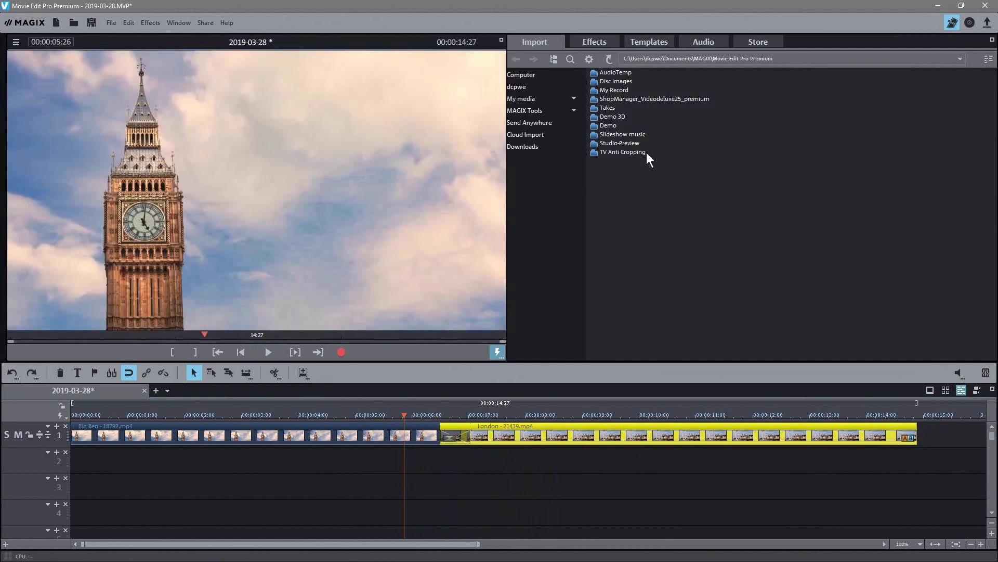
left_click(659, 43)
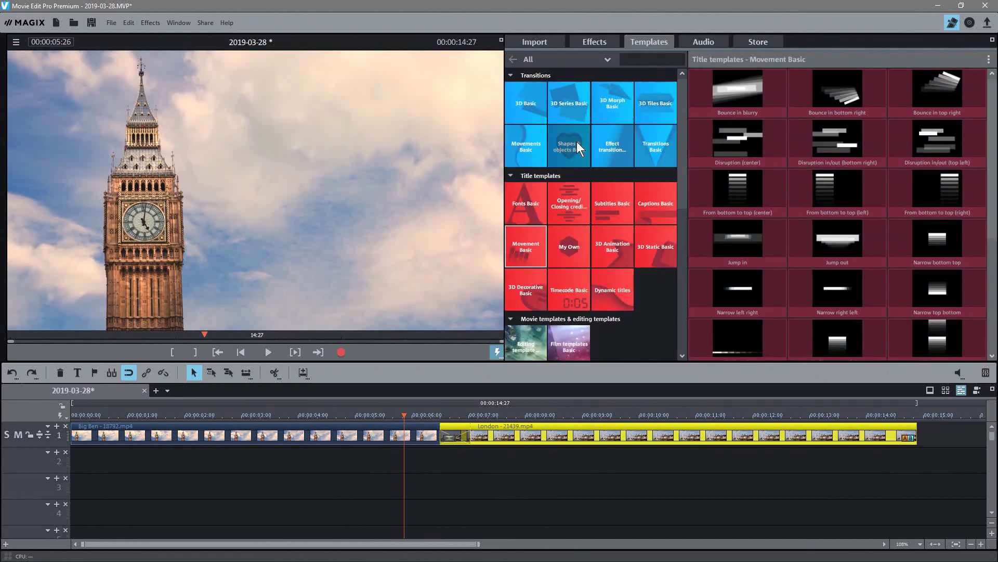
left_click(569, 141)
mouse_move(844, 205)
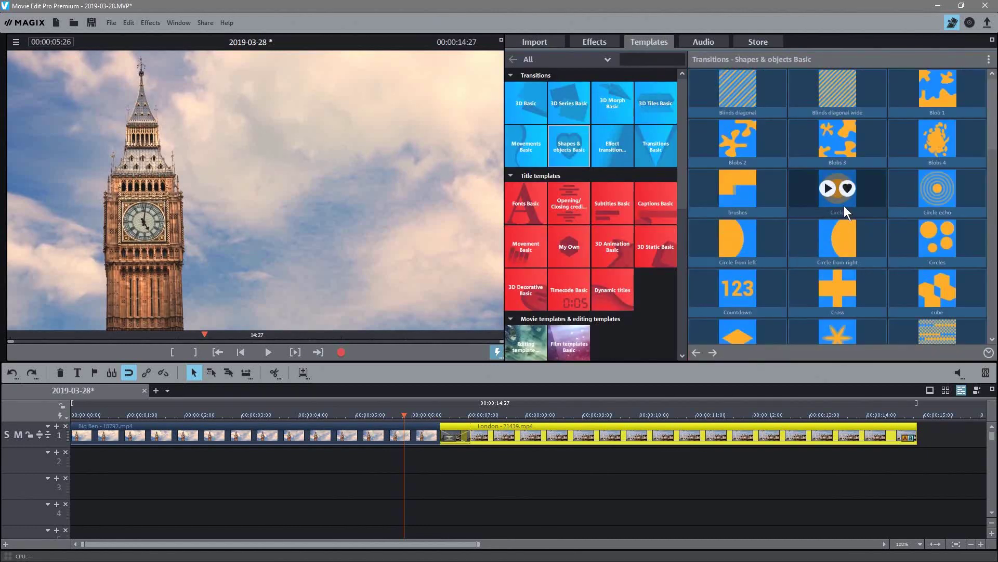
mouse_move(744, 239)
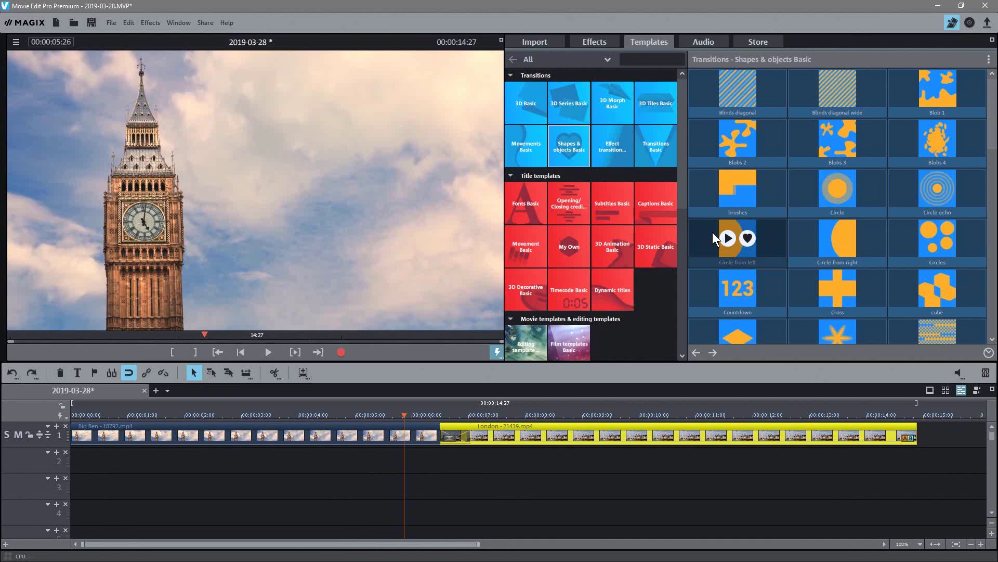
left_click_drag(712, 232, 462, 435)
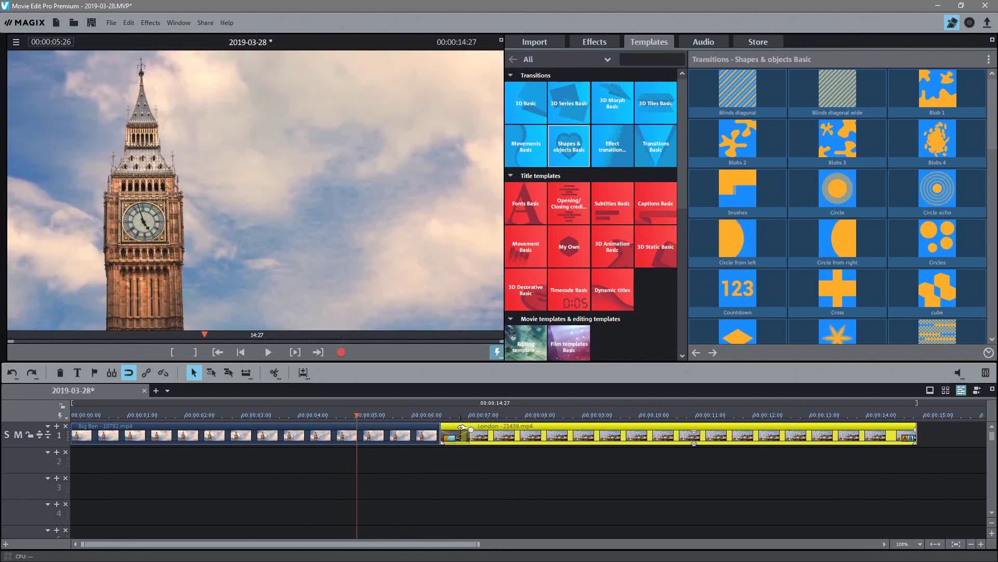
left_click(266, 351)
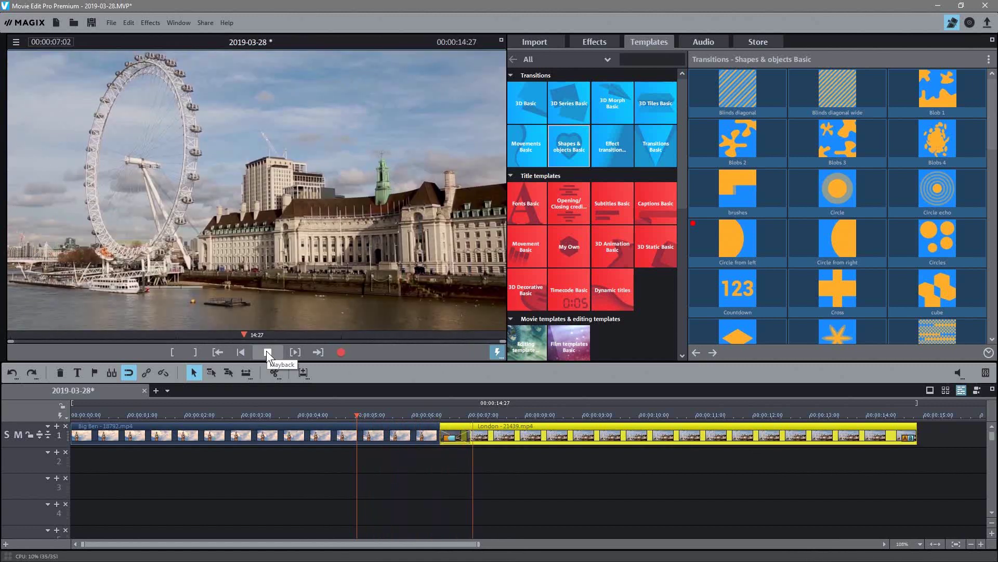
left_click(277, 355)
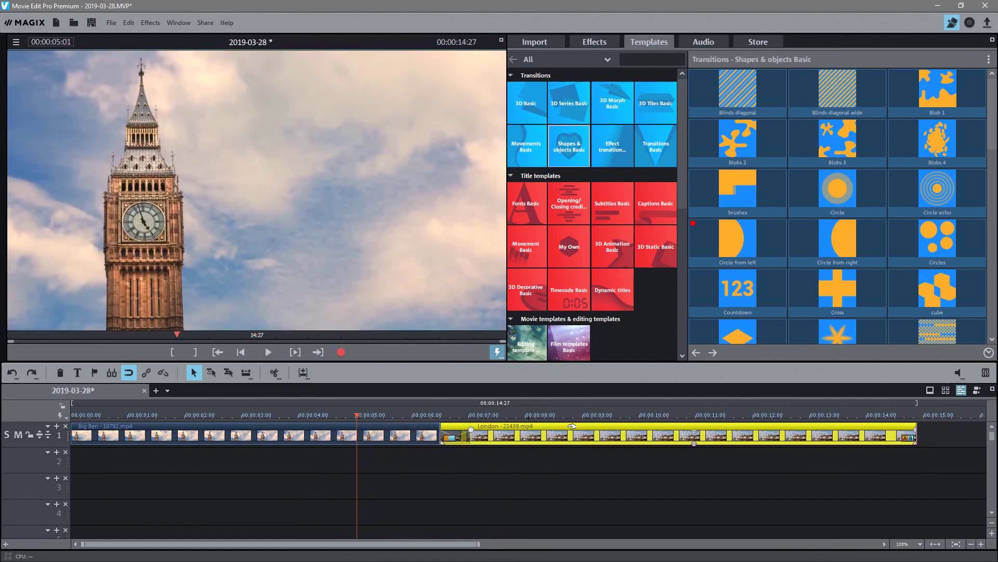
left_click_drag(360, 421, 78, 415)
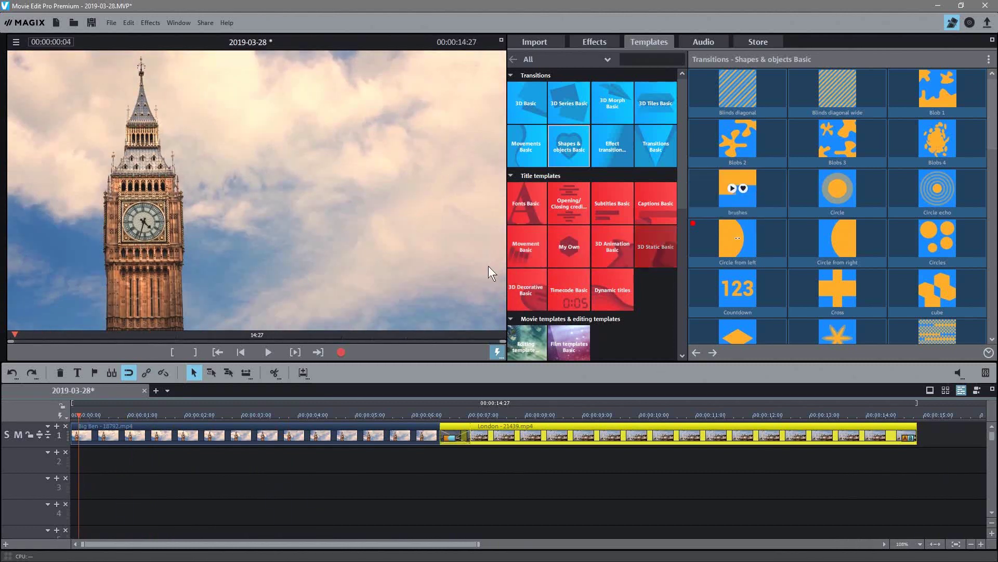
- Put the ABeeZee title from Fonts Basic on track 2 at the start and enter 'Big Ben'
left_click(535, 222)
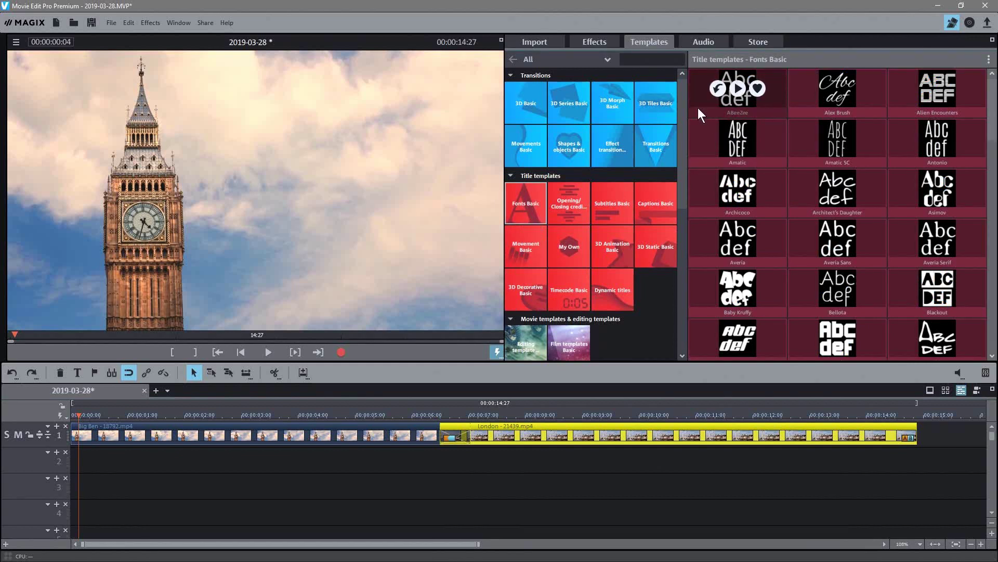
left_click_drag(698, 108, 112, 464)
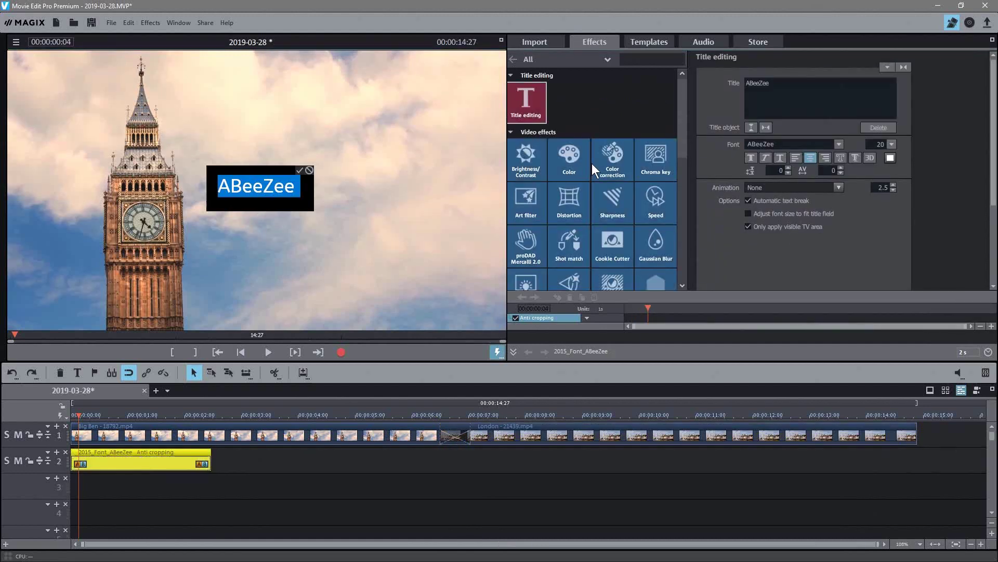
type("Big ")
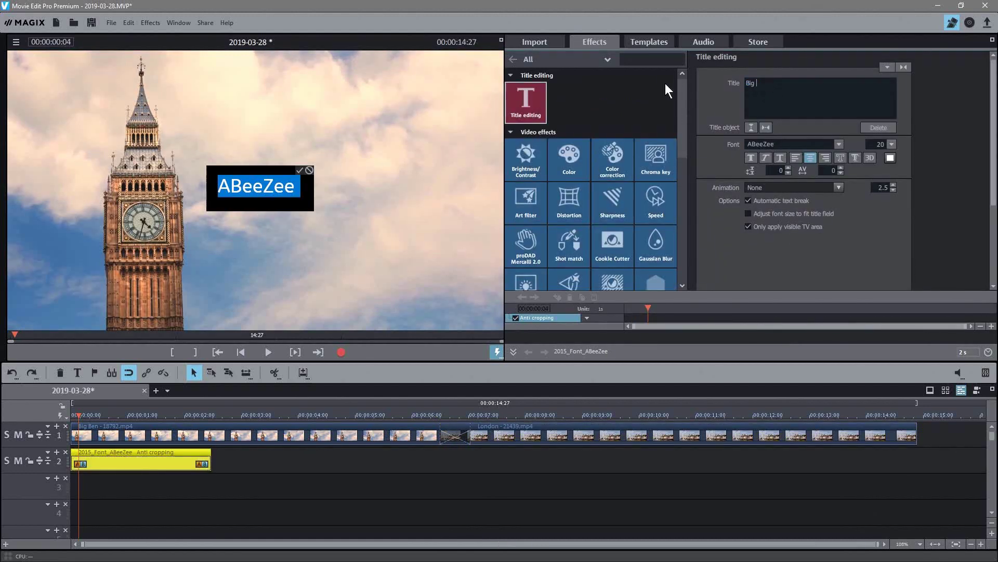
type("Ben")
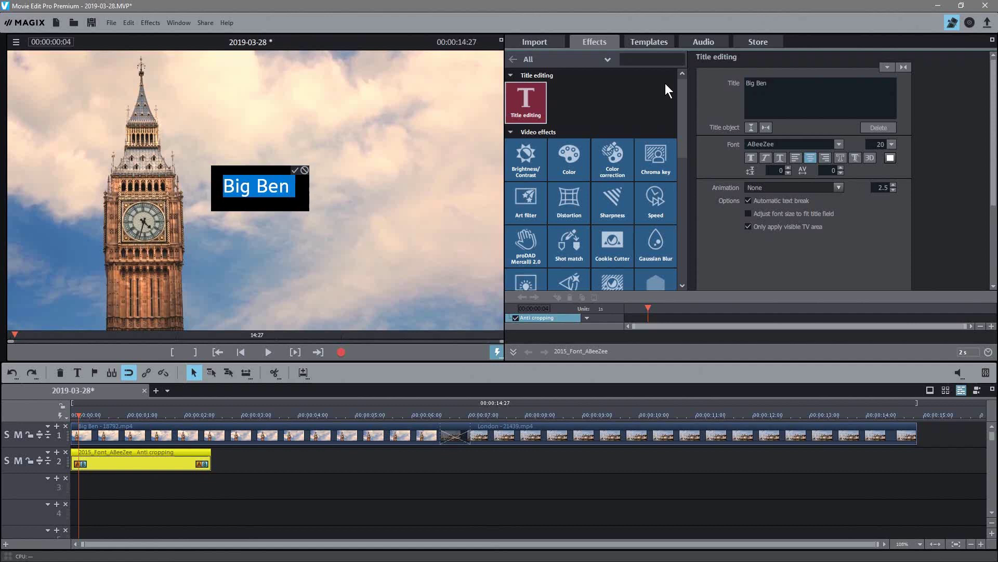
- Preview the title, then move it to the upper right of the frame
left_click(337, 482)
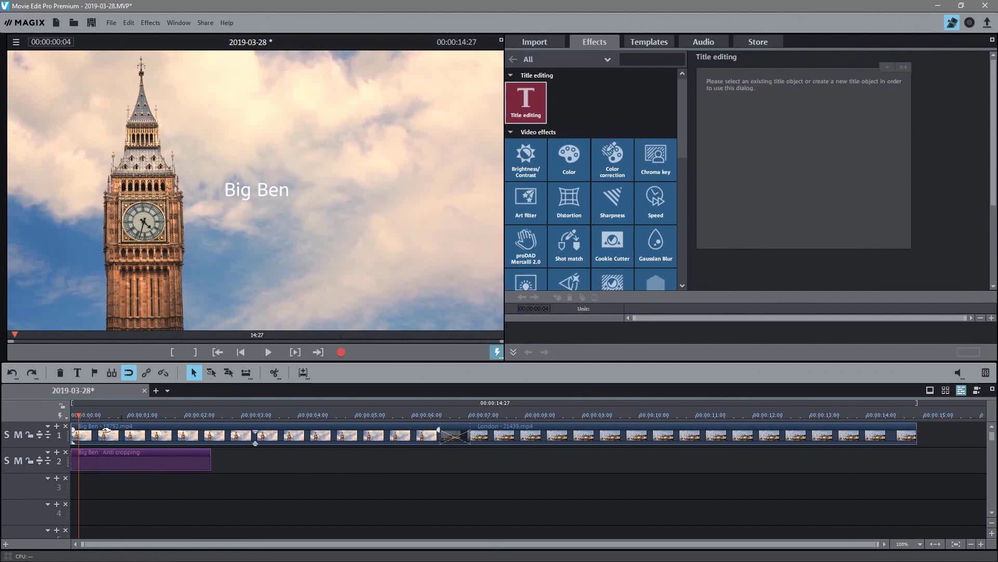
key("space")
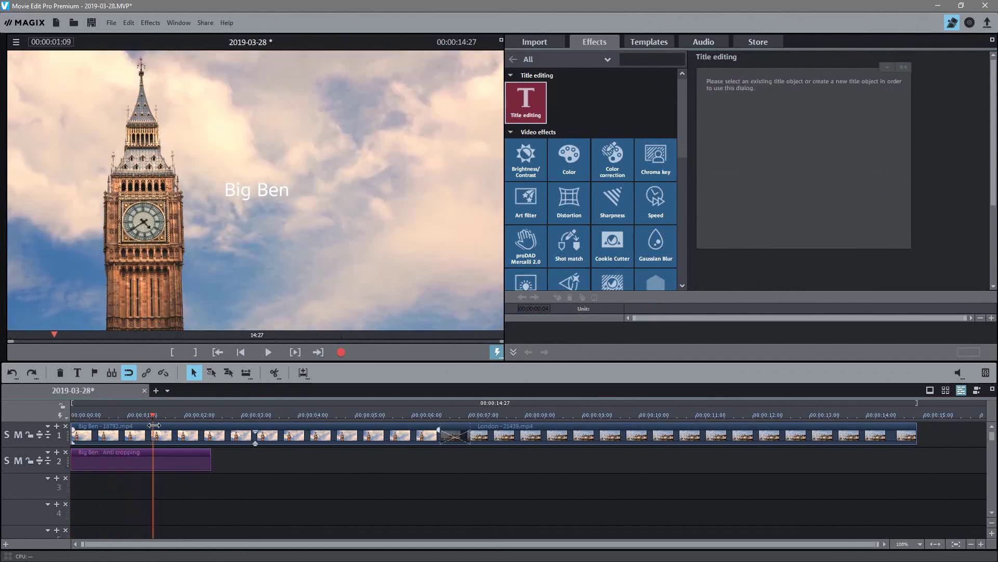
left_click(258, 192)
left_click_drag(277, 190, 463, 85)
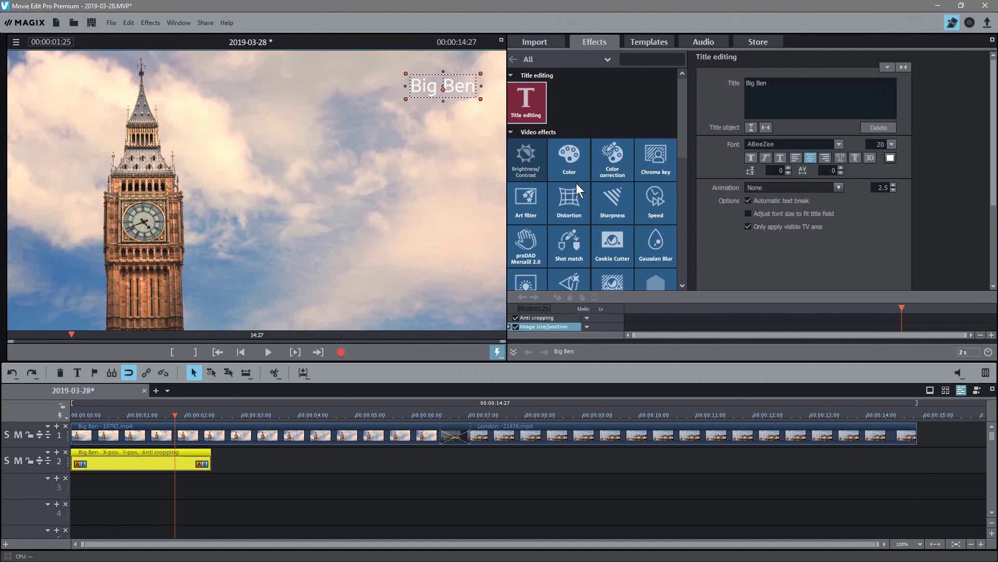
- Make the title black in AcmeFont and place it beside the clock tower
left_click(888, 158)
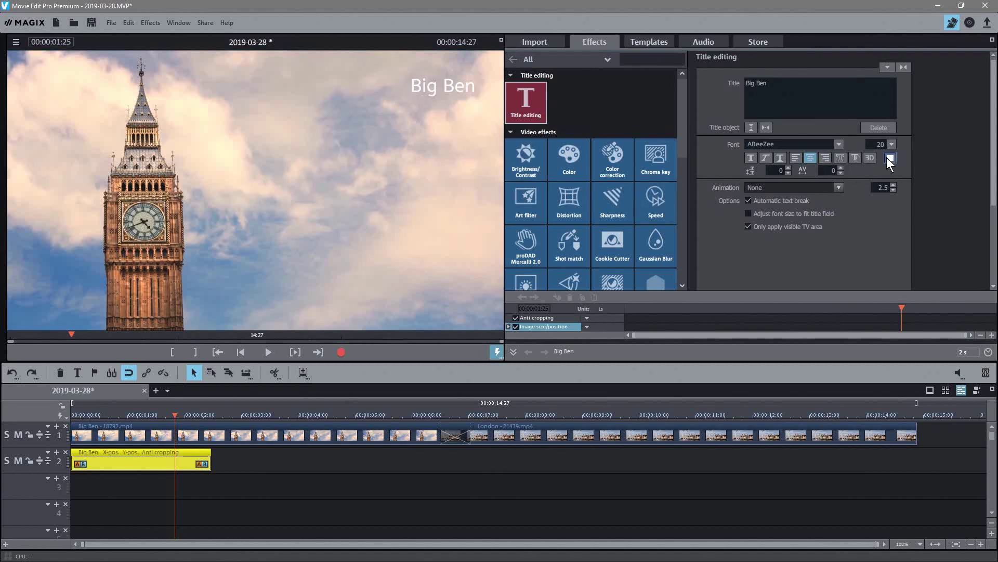
left_click(645, 200)
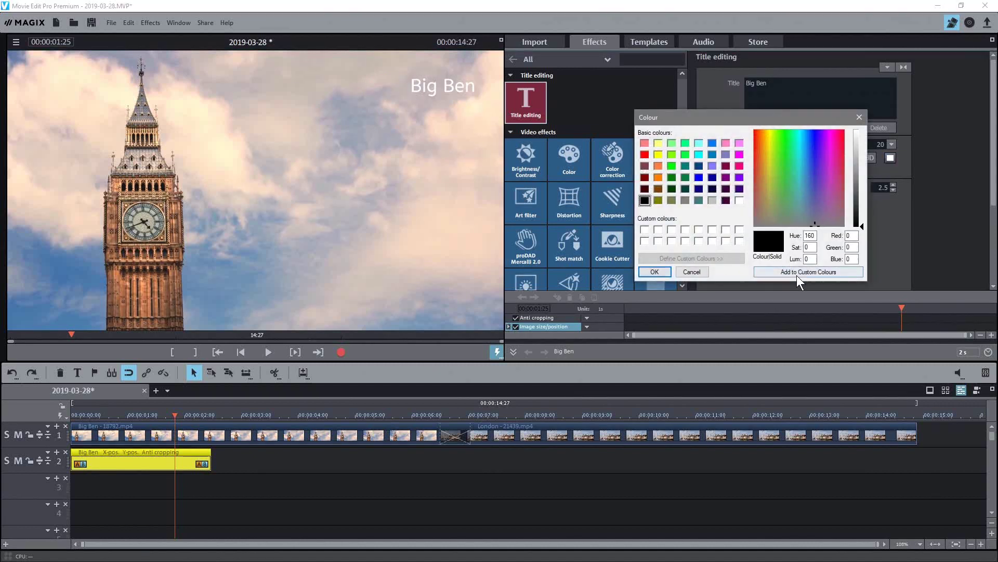
left_click(658, 272)
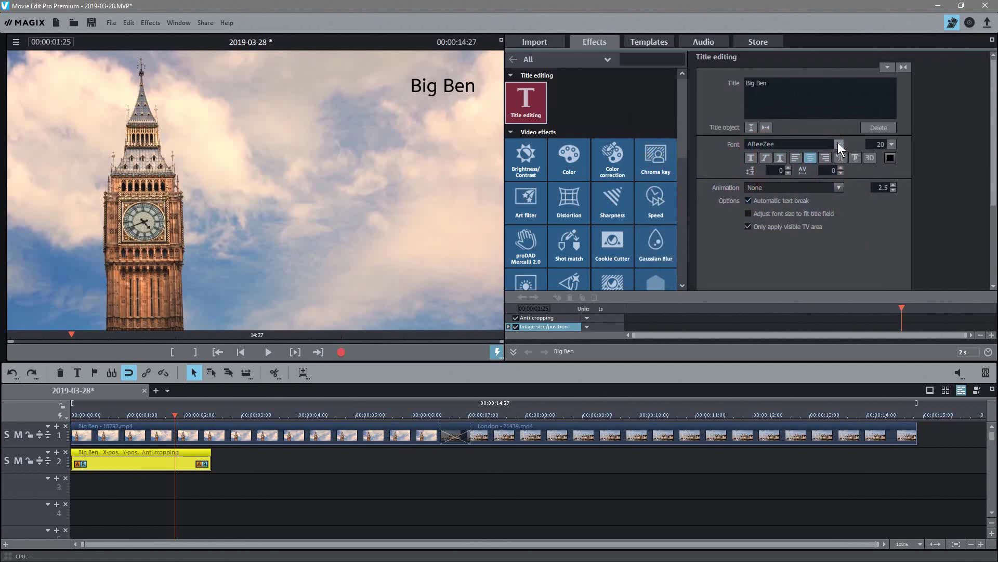
left_click(838, 142)
left_click(775, 179)
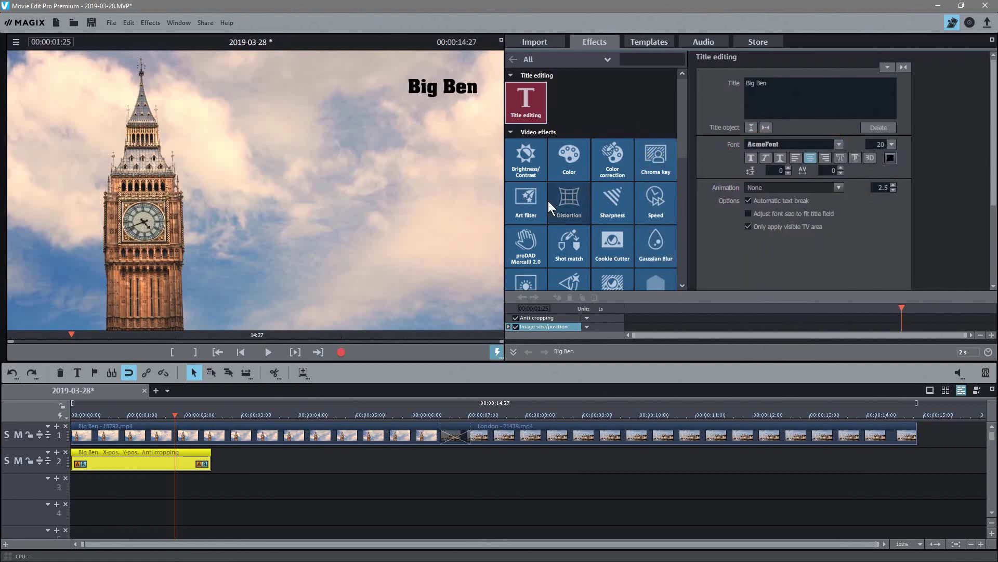
left_click_drag(423, 94, 217, 222)
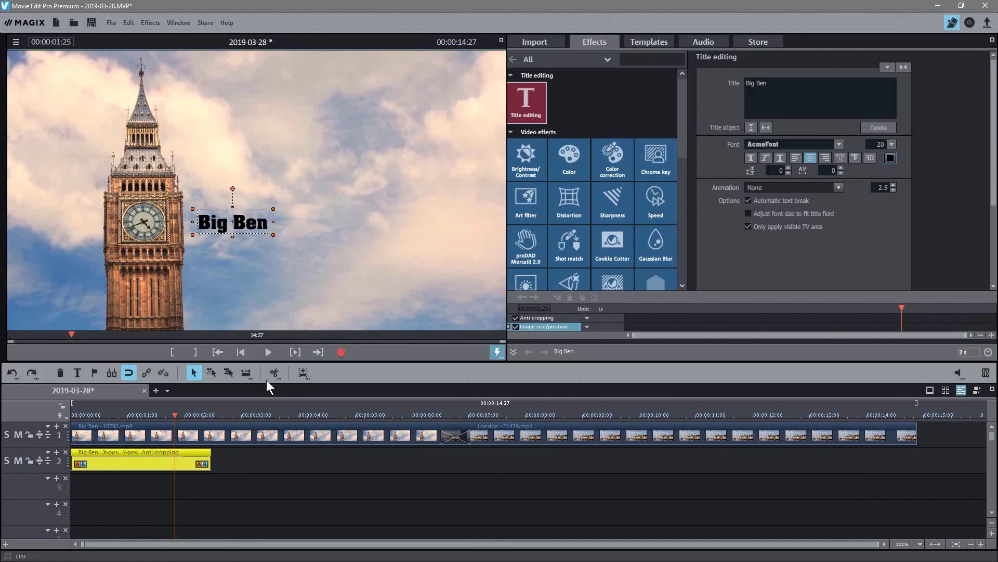
left_click(272, 350)
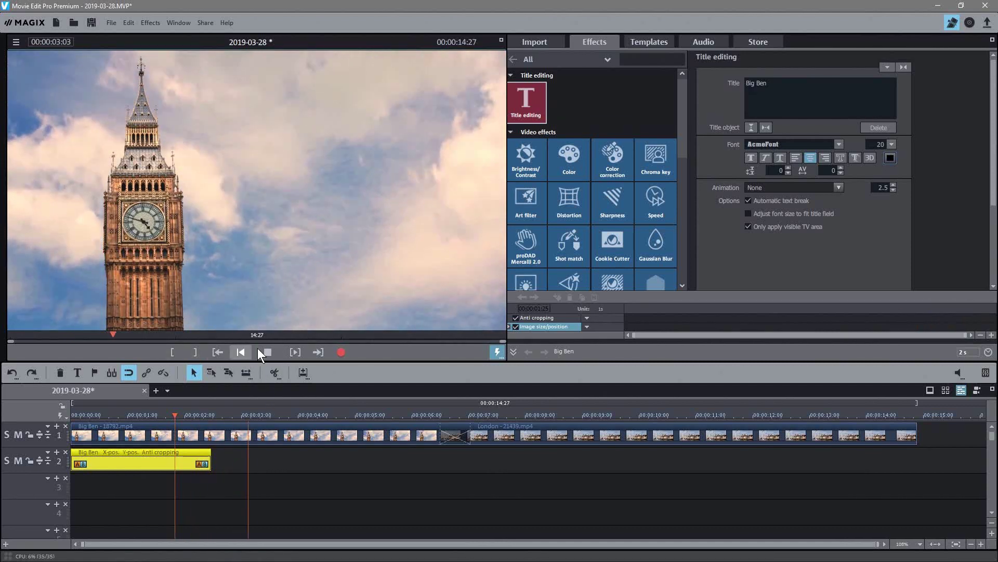
- Shift the Big Ben title on track 2 slightly right and check its timing from the start
left_click(257, 348)
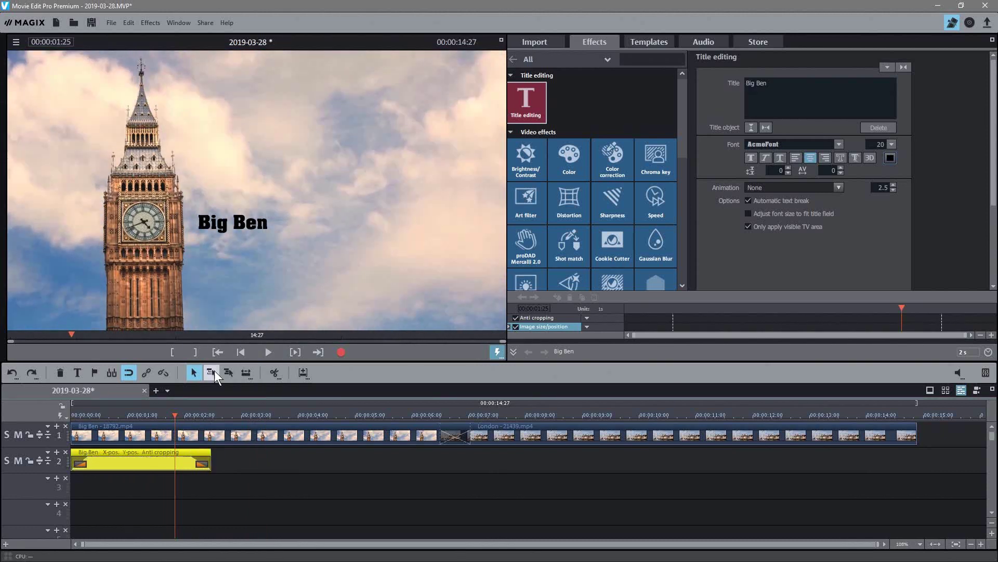
left_click(218, 352)
left_click(266, 353)
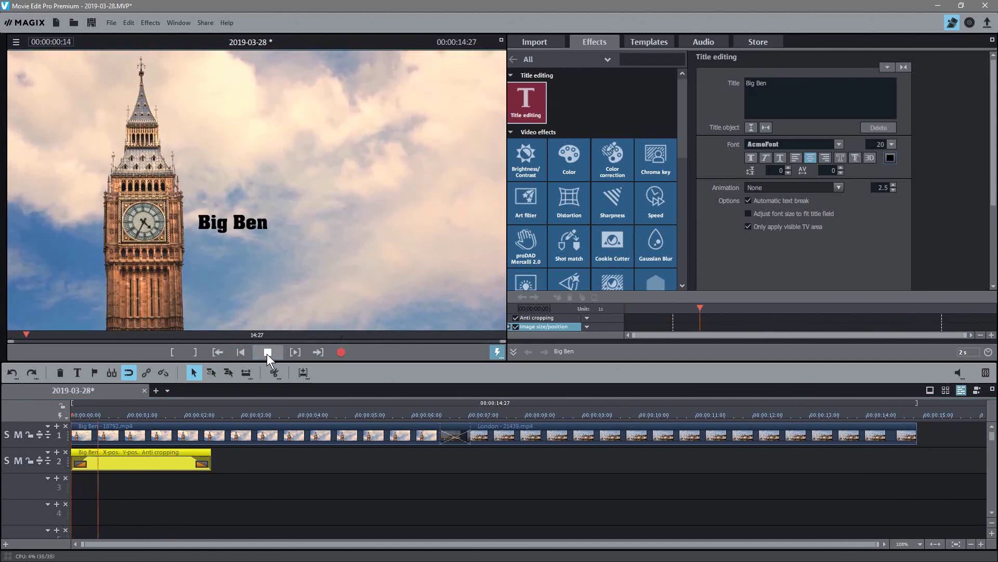
left_click(267, 352)
left_click_drag(162, 460, 196, 461)
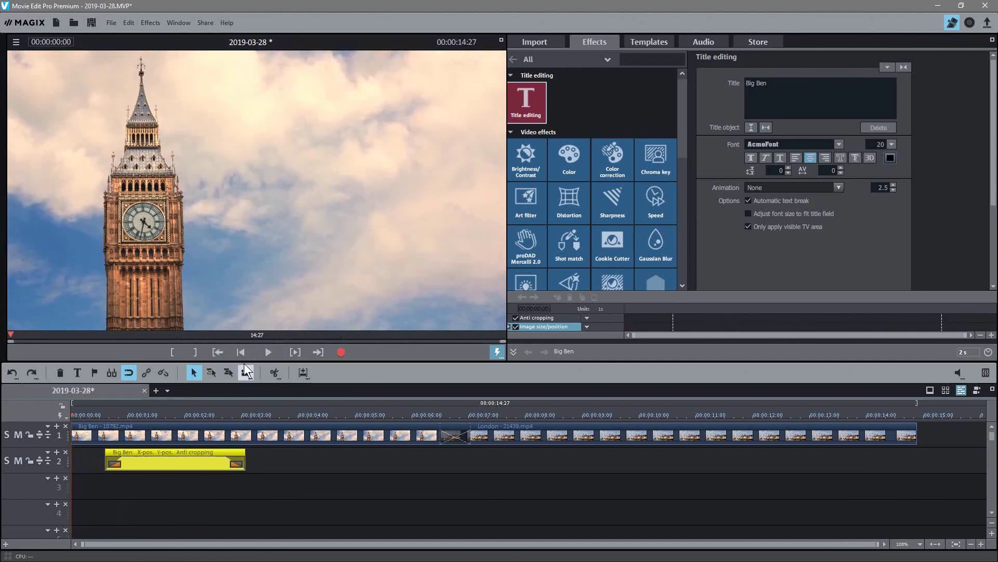
left_click(267, 353)
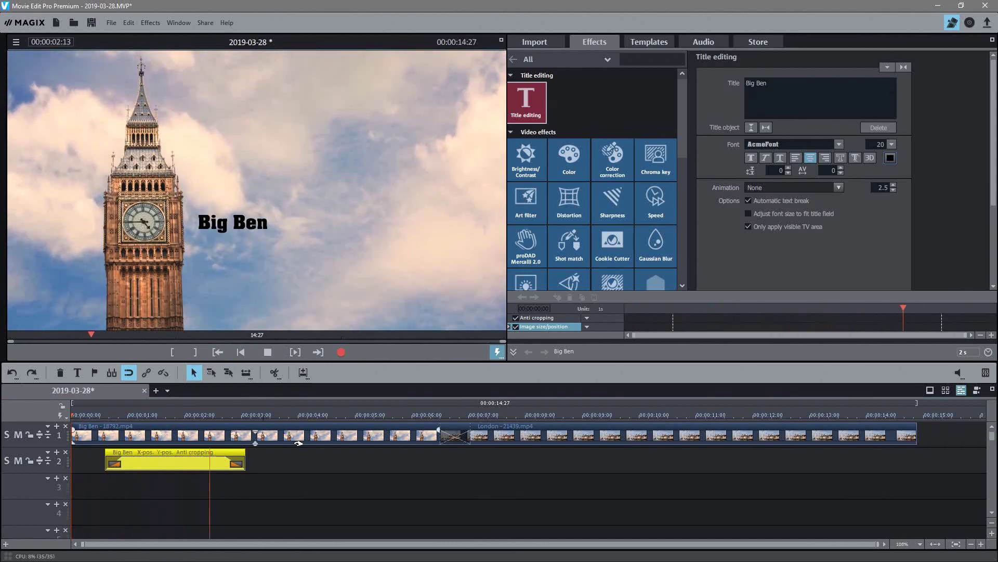
left_click(268, 353)
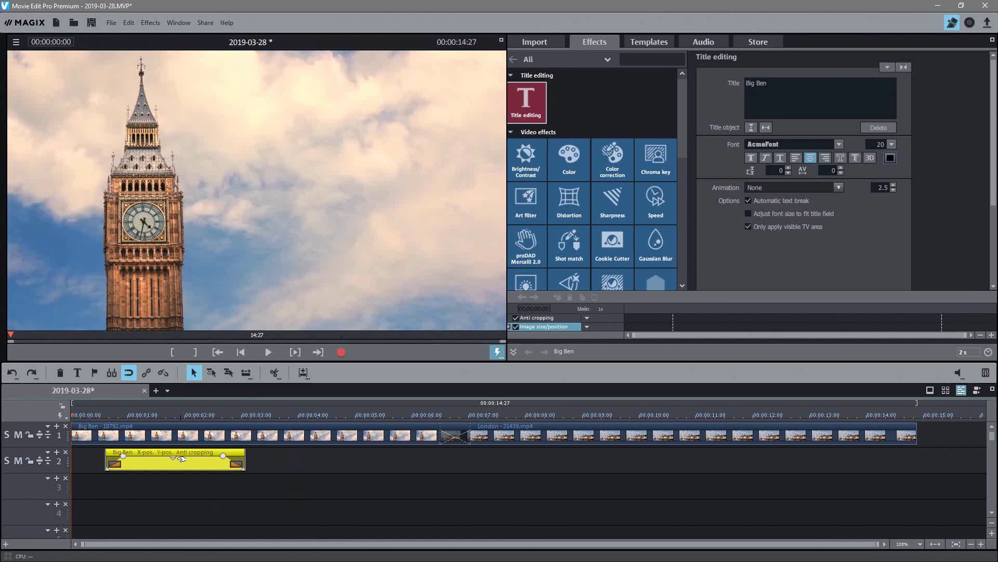
- Replace the old title with a Movement Basic pop-in title on track 2 reading 'Big Ben London'
key("Delete")
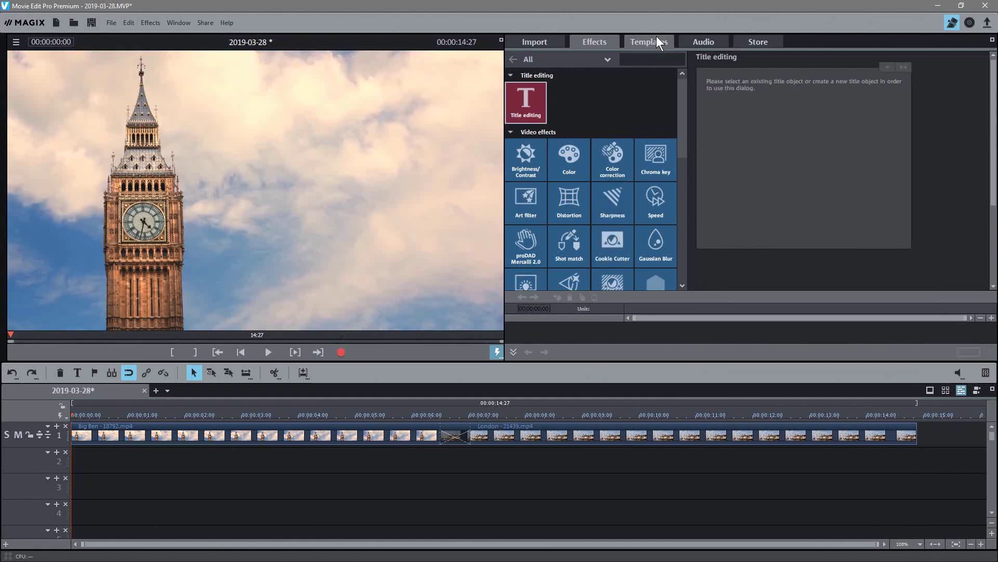
left_click(657, 41)
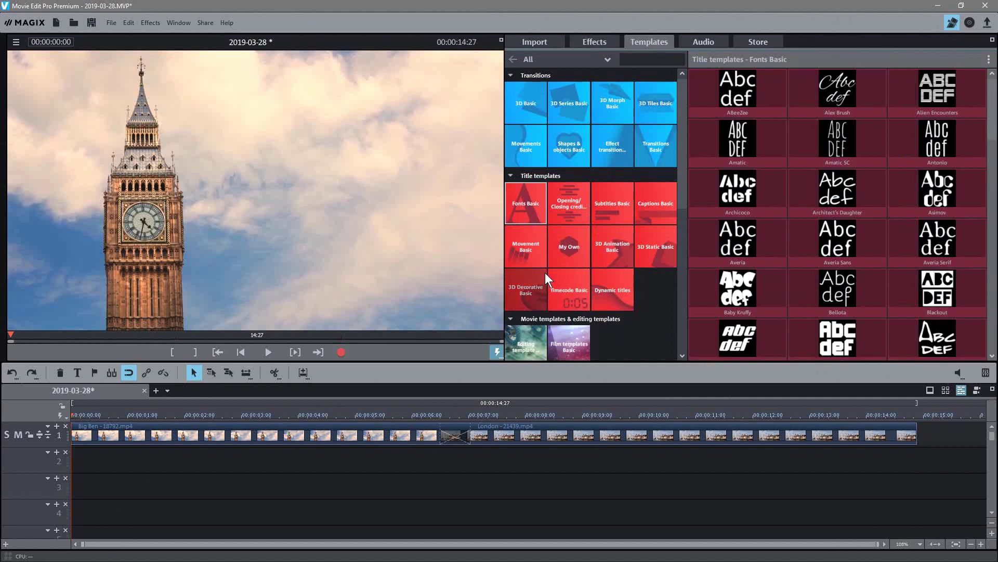
left_click(526, 246)
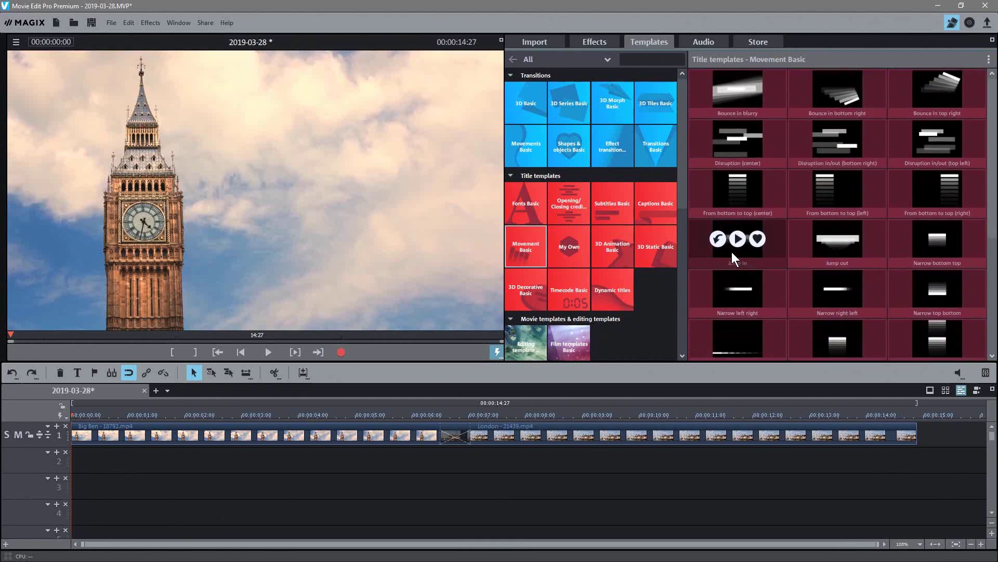
left_click_drag(392, 410, 104, 466)
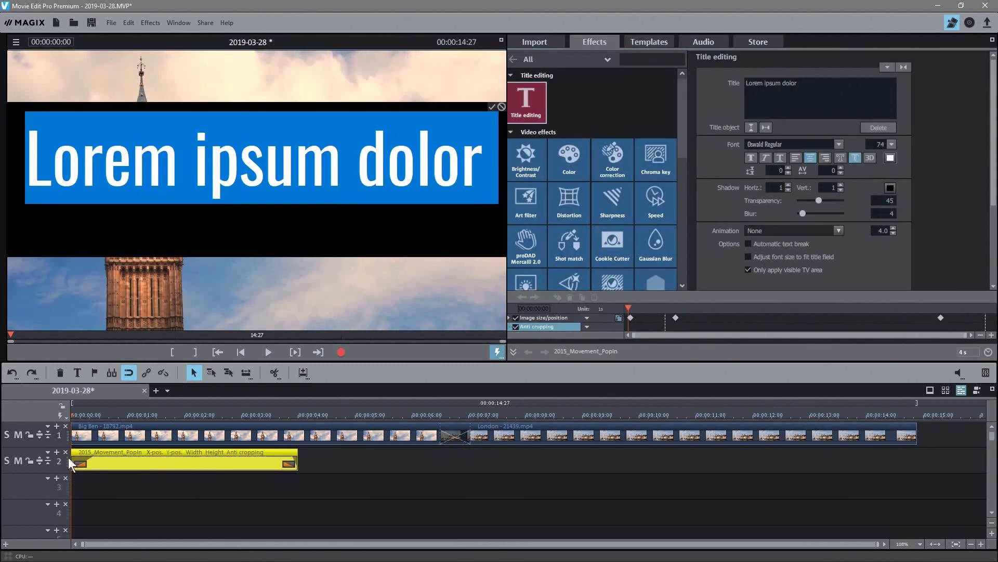
left_click(807, 92)
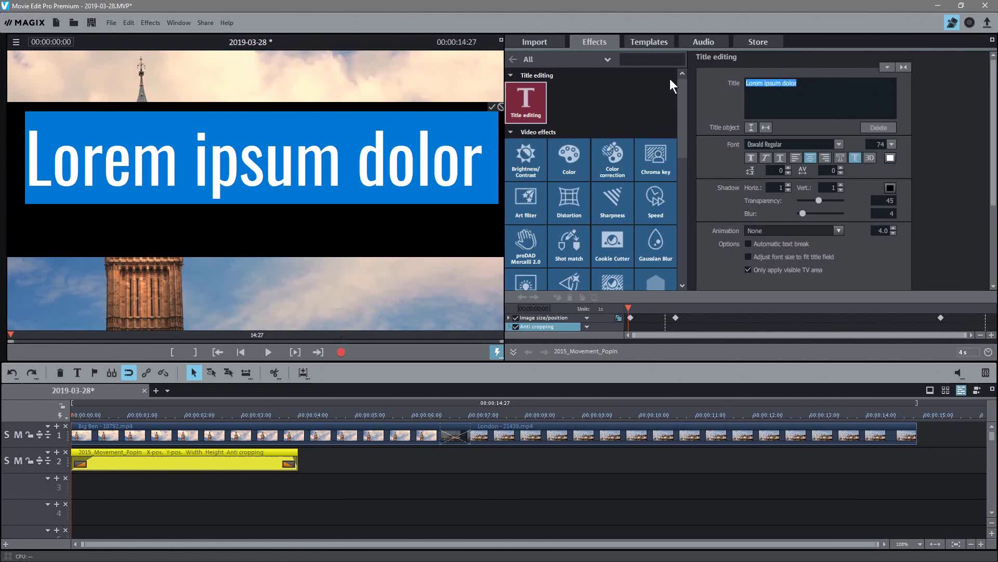
type("Be")
type("g")
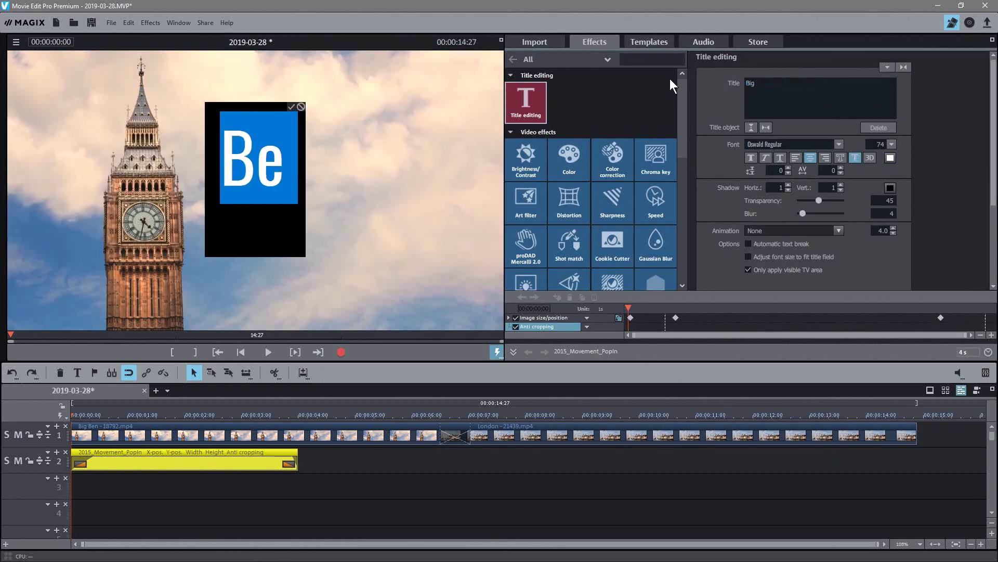
type(" Ben ")
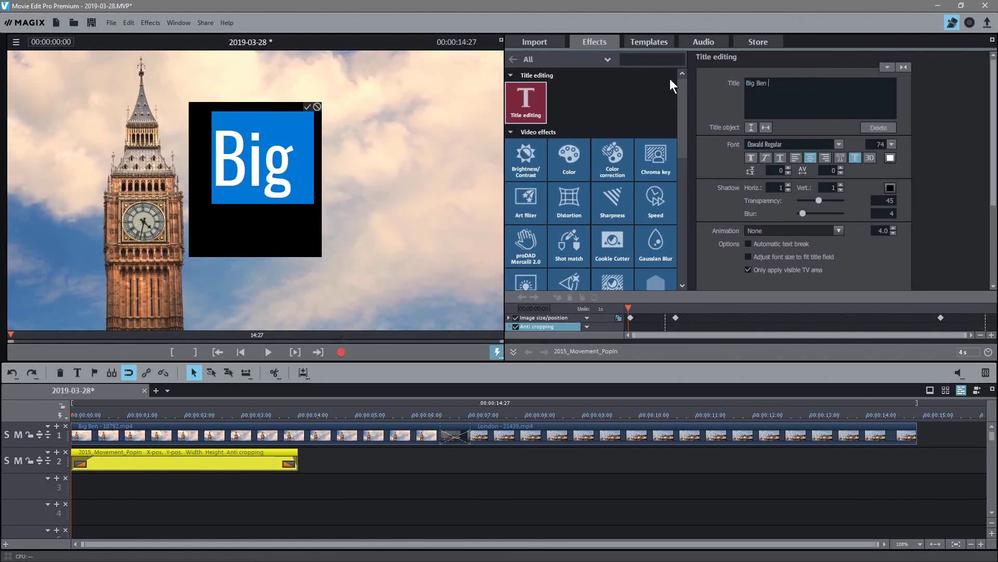
type("London")
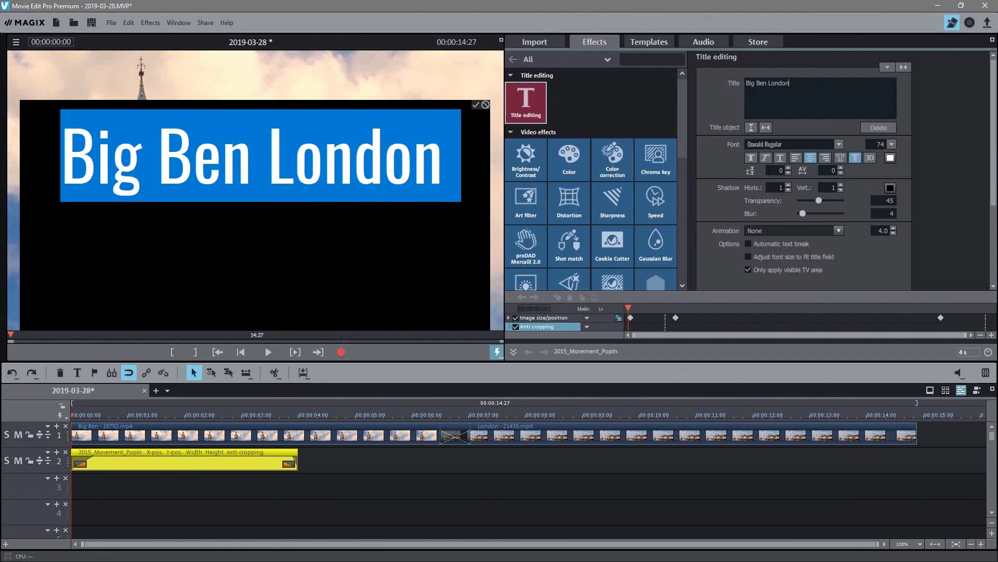
left_click(270, 352)
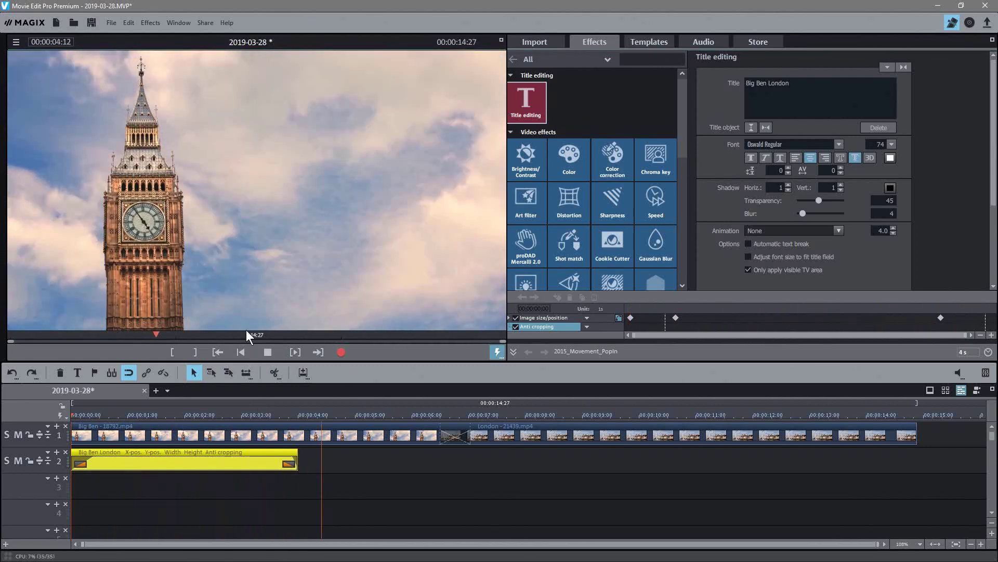
left_click(223, 349)
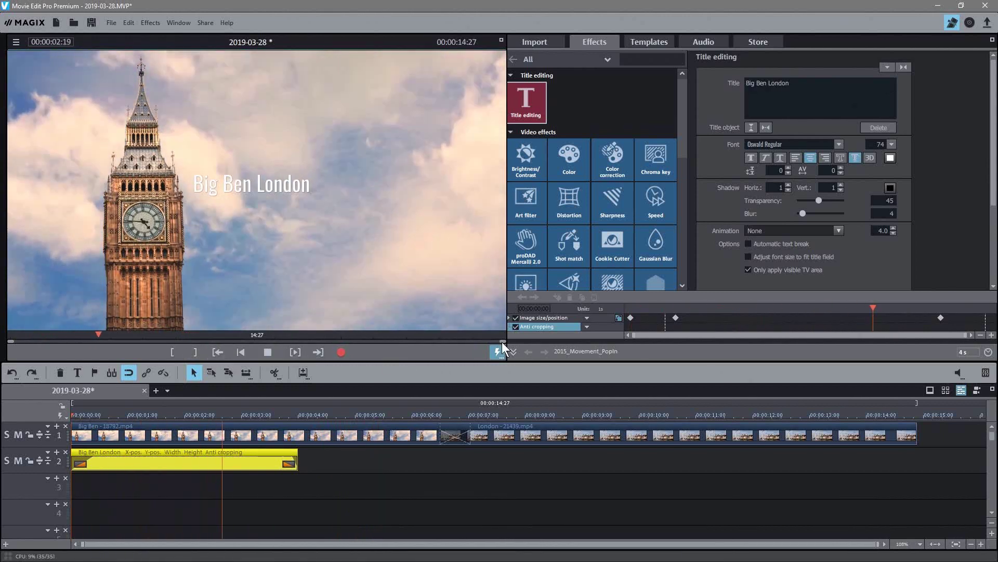
left_click(265, 351)
left_click(189, 460)
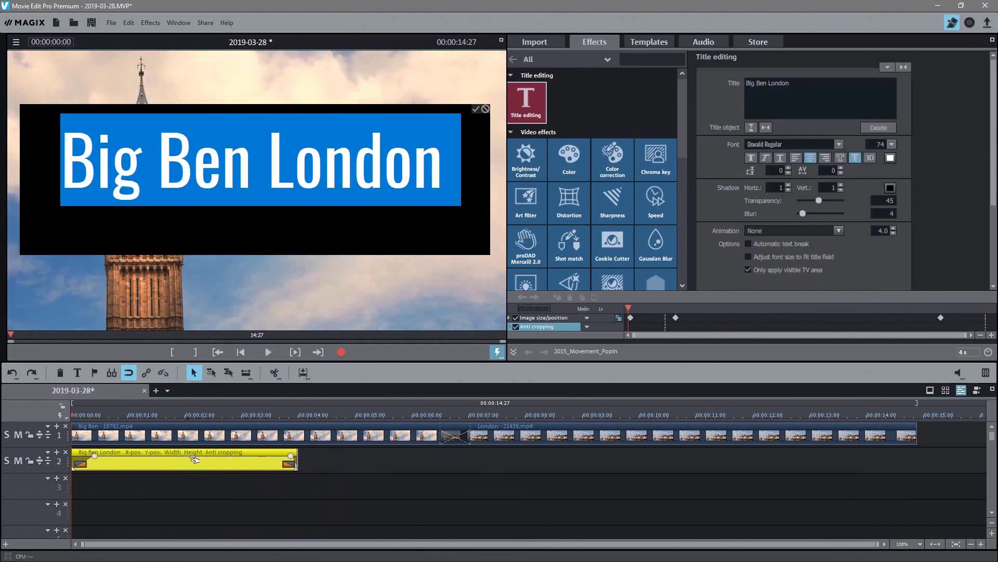
- Make the Big Ben London title text black
left_click(201, 414)
left_click(233, 468)
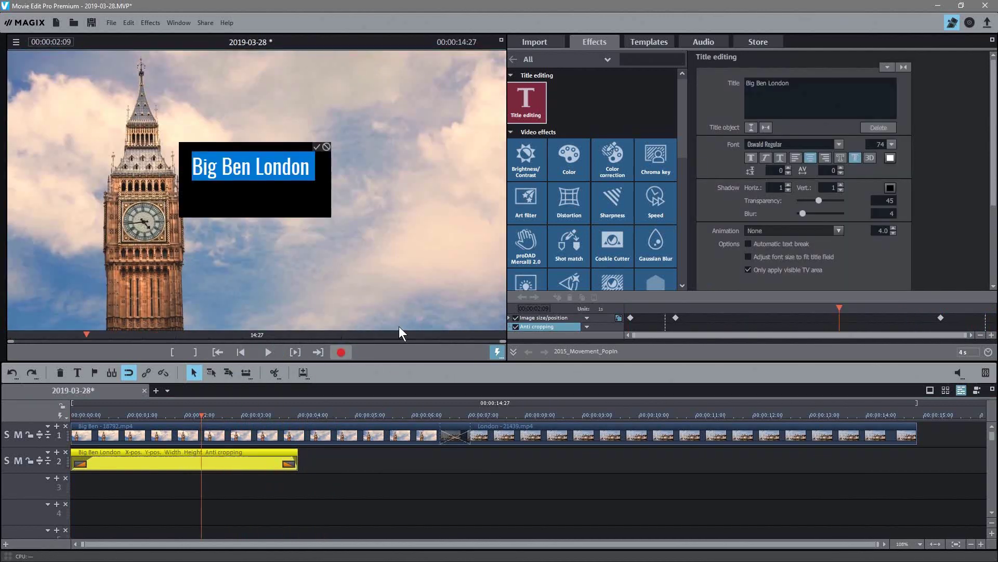
left_click(890, 158)
left_click(645, 200)
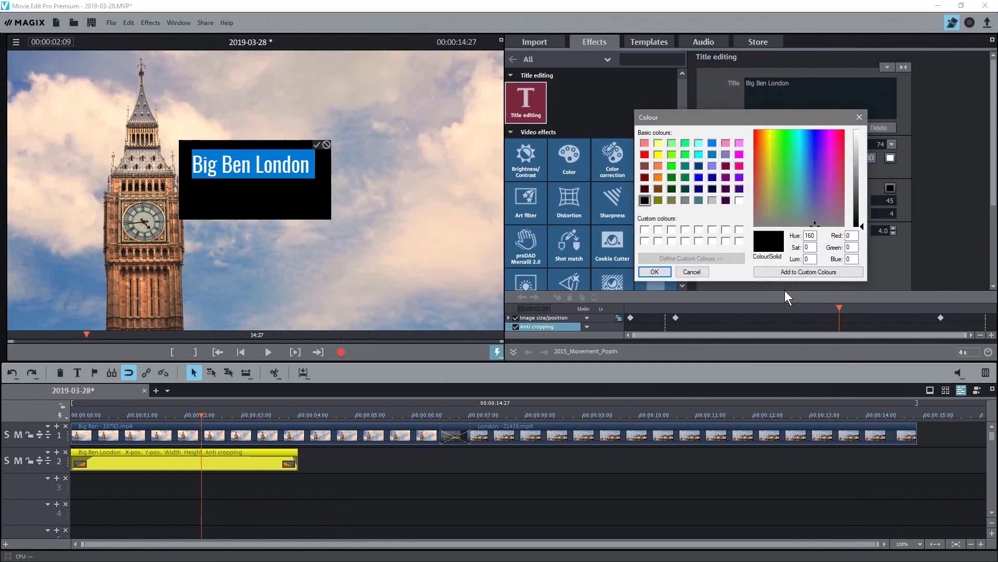
left_click(654, 271)
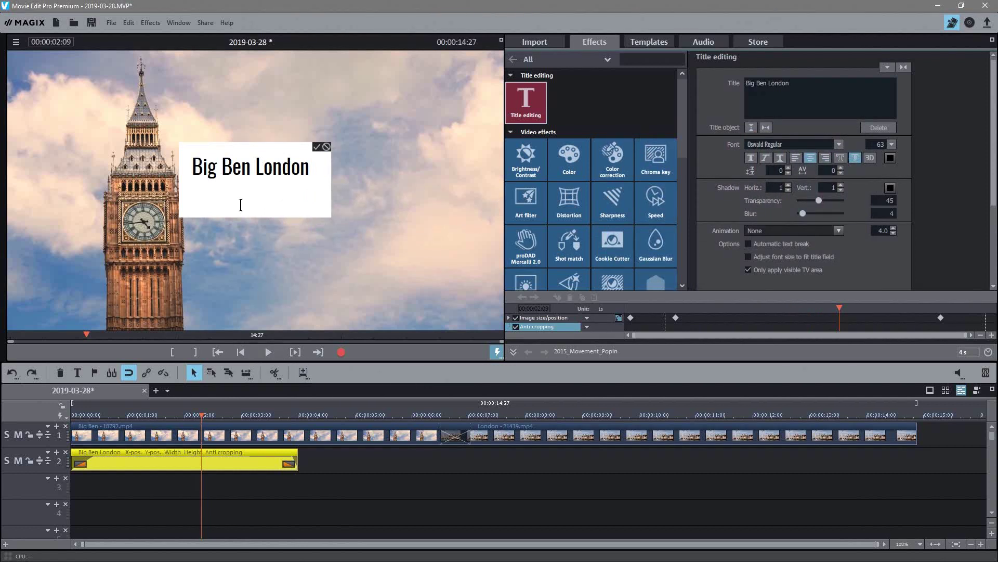
- Try the Lato Black and Kozuka Mincho Pro H fonts, undoing an accidental extra title clip
left_click(839, 144)
scroll(794, 208, "down", 5)
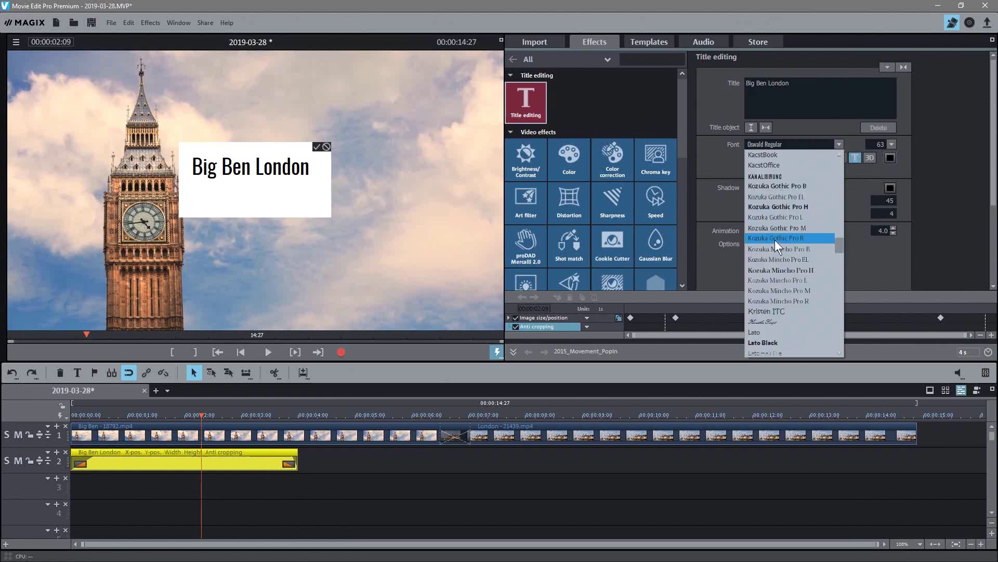
left_click(778, 312)
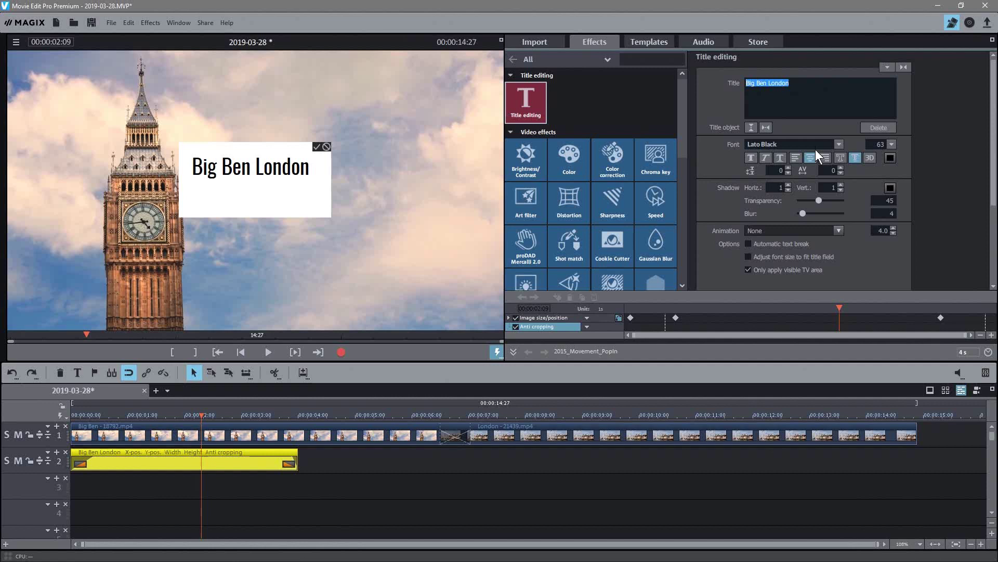
left_click(839, 144)
left_click(782, 239)
left_click(838, 144)
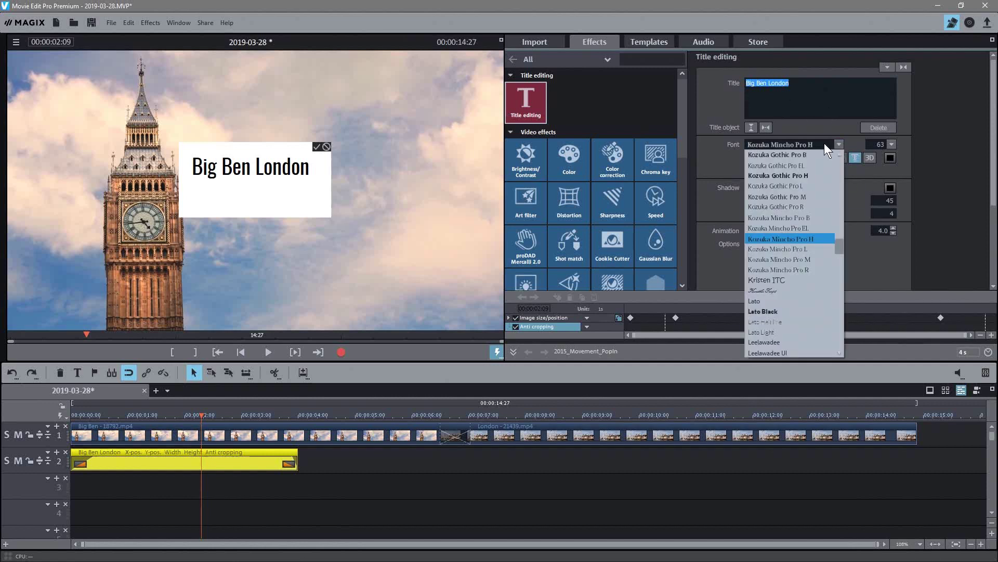
key("Escape")
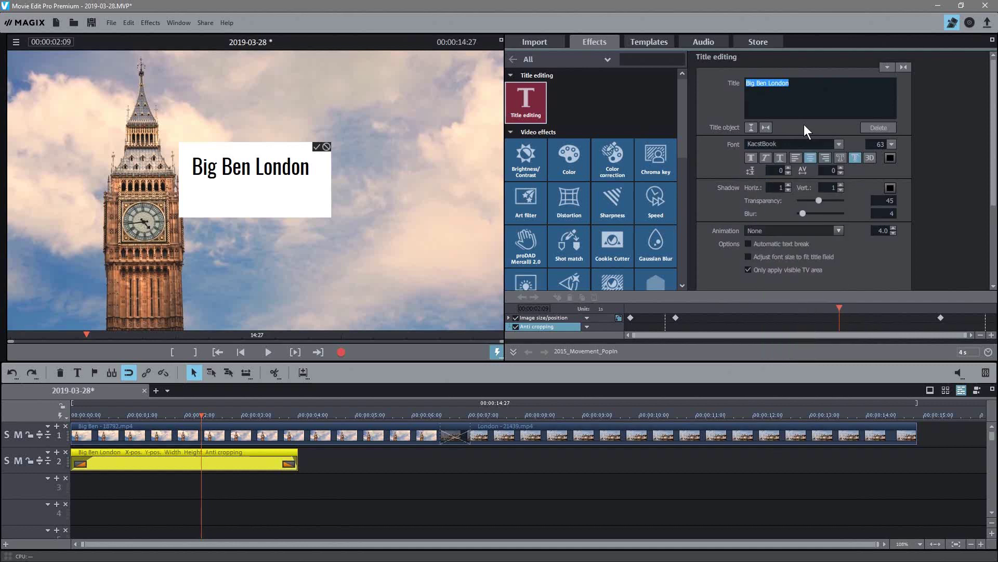
left_click_drag(526, 101, 358, 207)
left_click(242, 183)
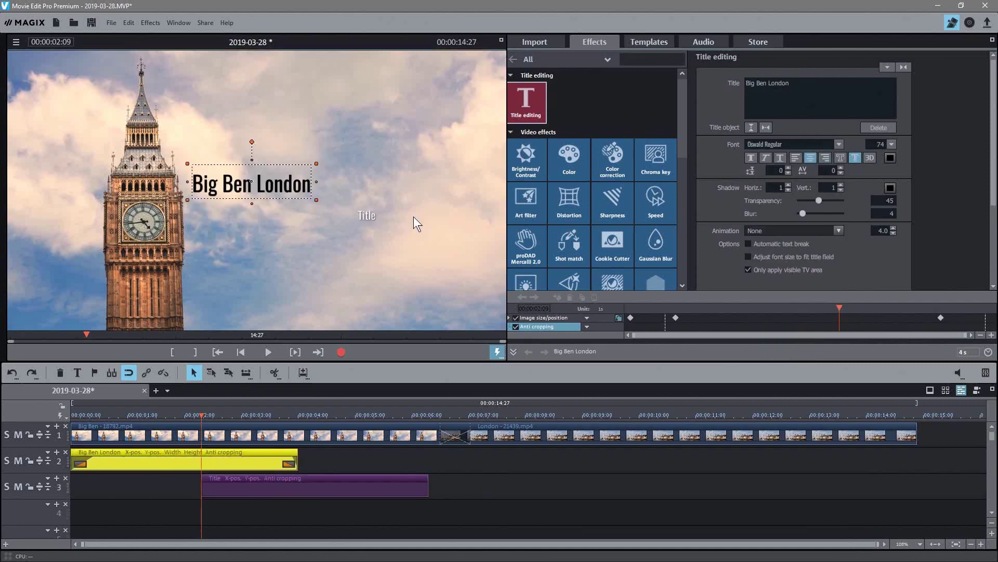
key("ctrl+z")
left_click(269, 182)
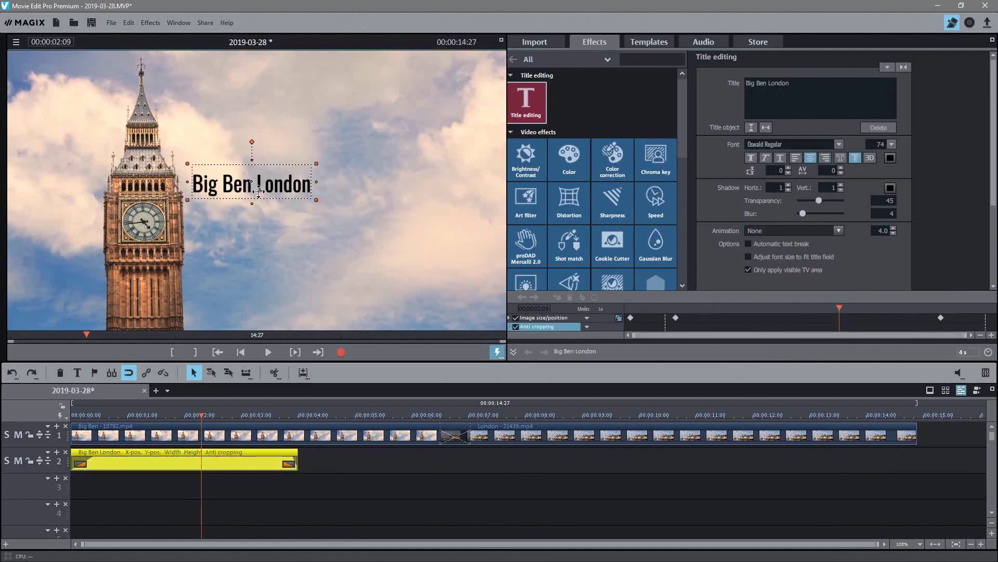
- Try Noto Serif, then settle on Myriad Pro Light and play back to check
left_click(839, 145)
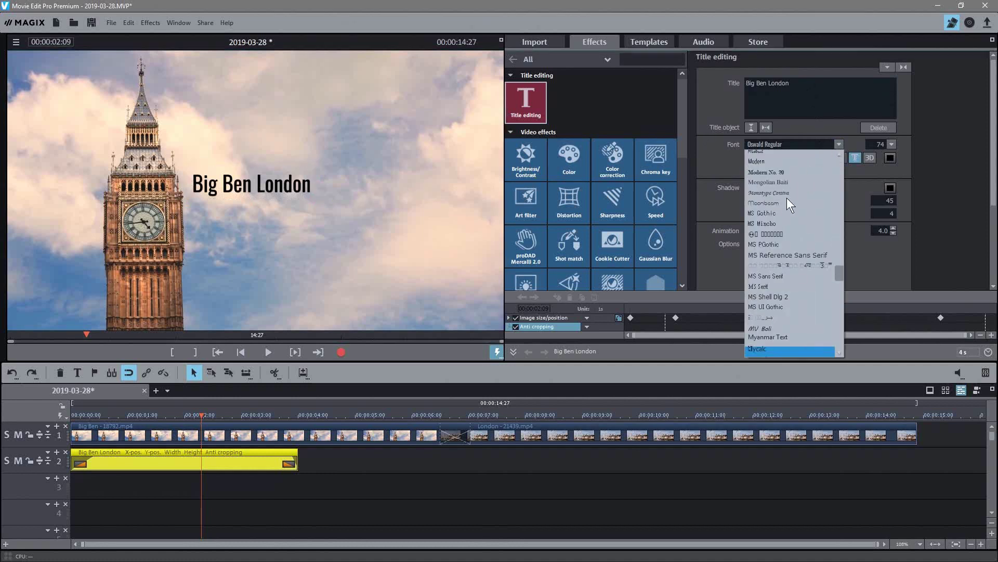
left_click(774, 180)
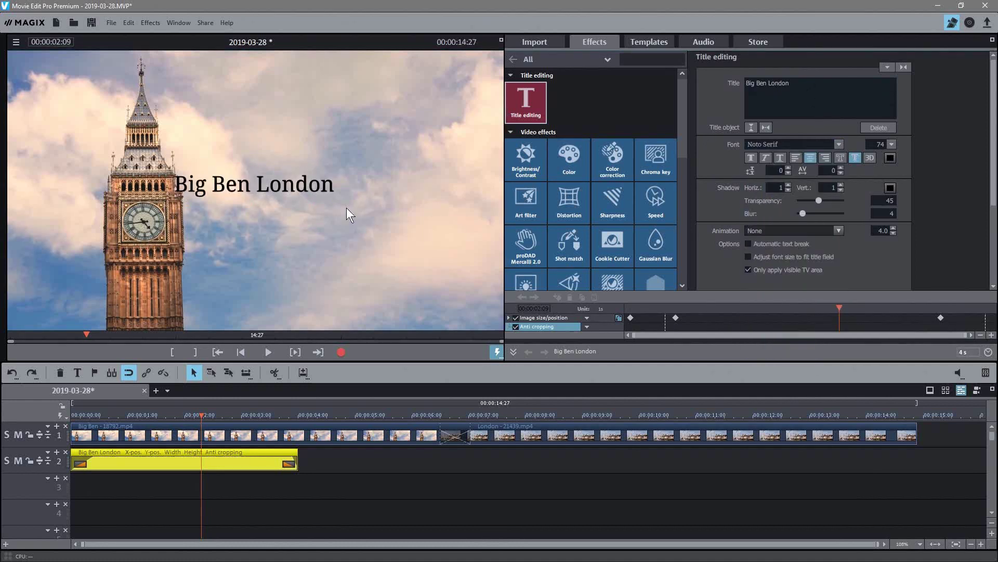
left_click(257, 185)
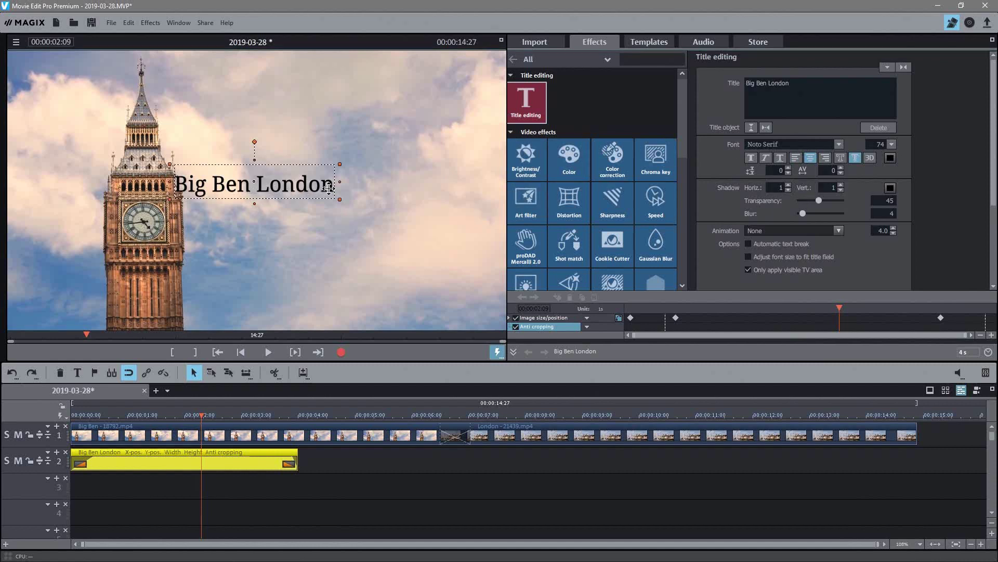
left_click(839, 145)
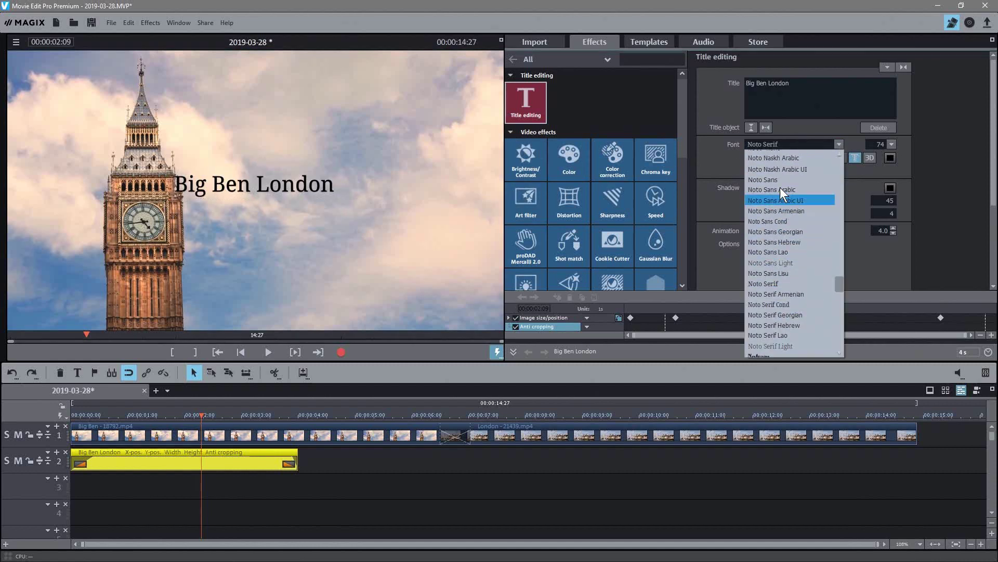
scroll(783, 183, "up", 5)
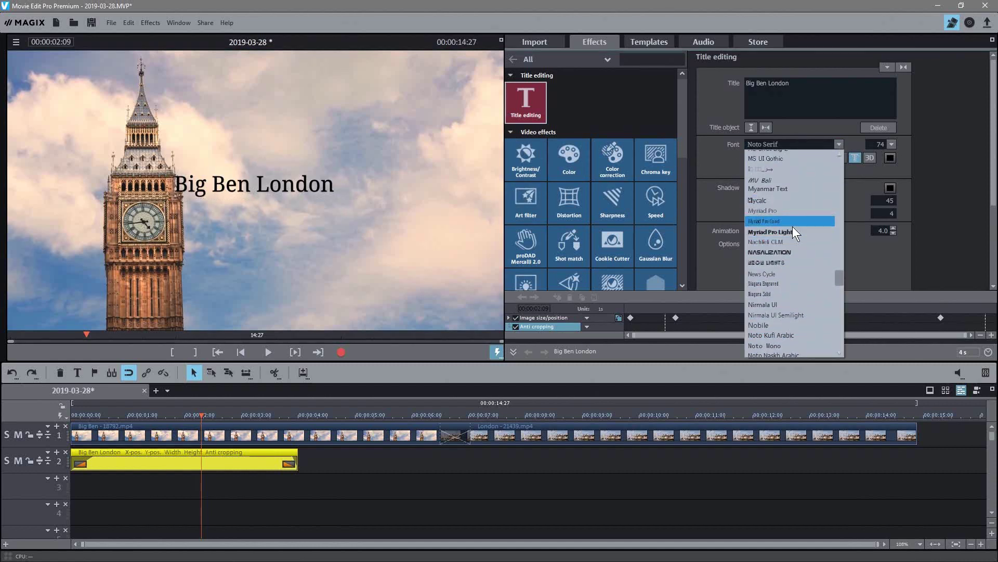
left_click(793, 231)
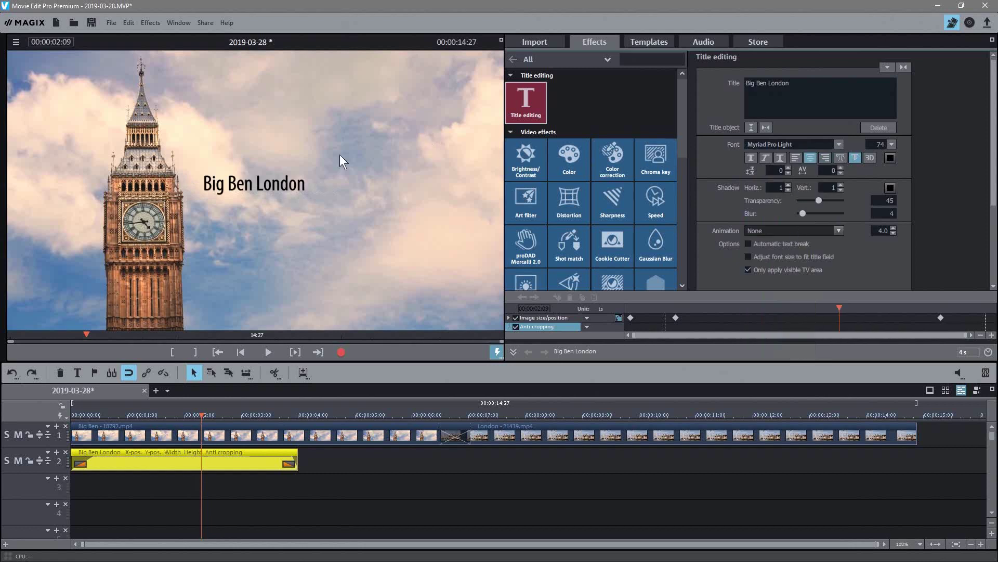
left_click(214, 352)
- Play the project, then paste a copy of the title over the London clip
left_click(267, 353)
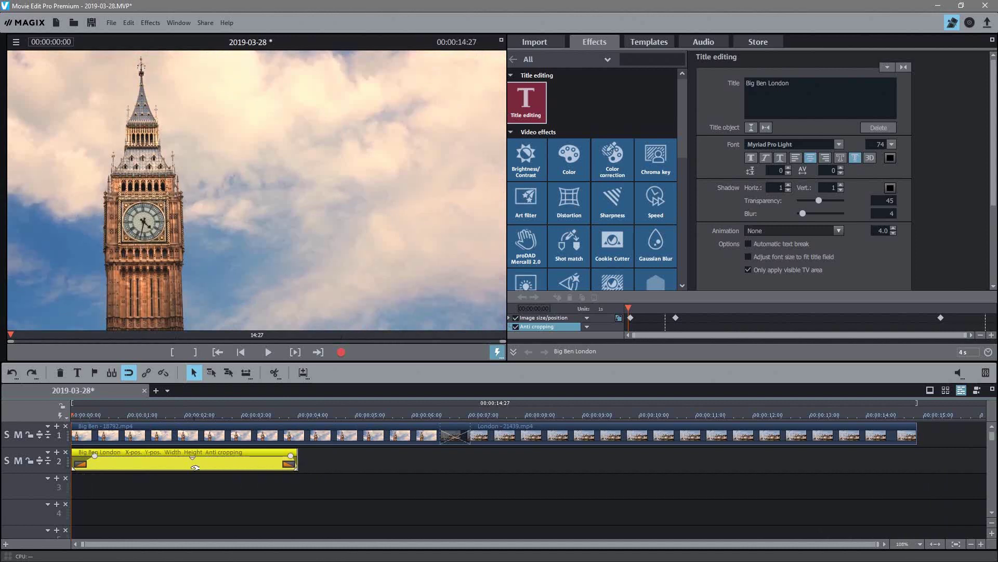
left_click(478, 414)
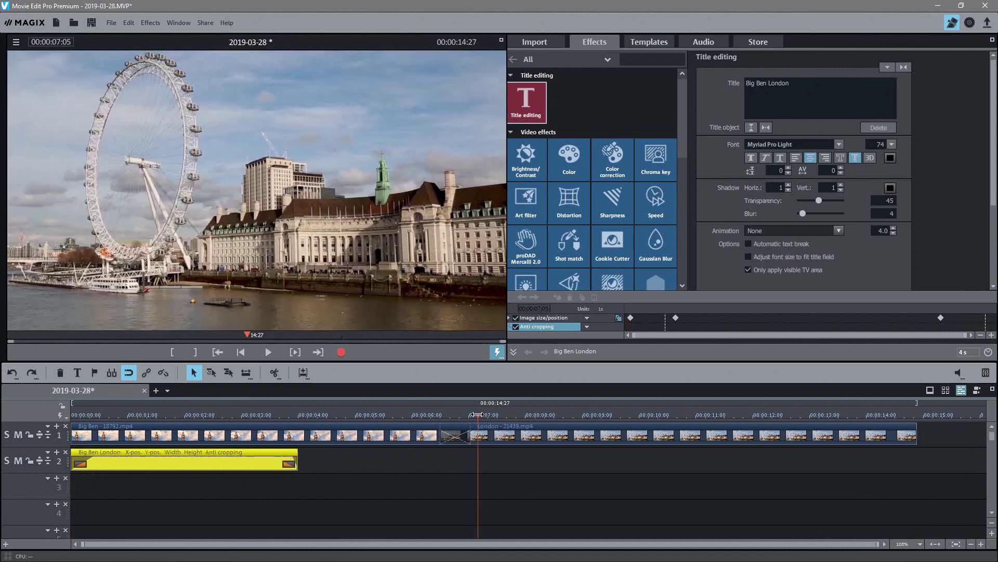
left_click_drag(477, 414, 492, 417)
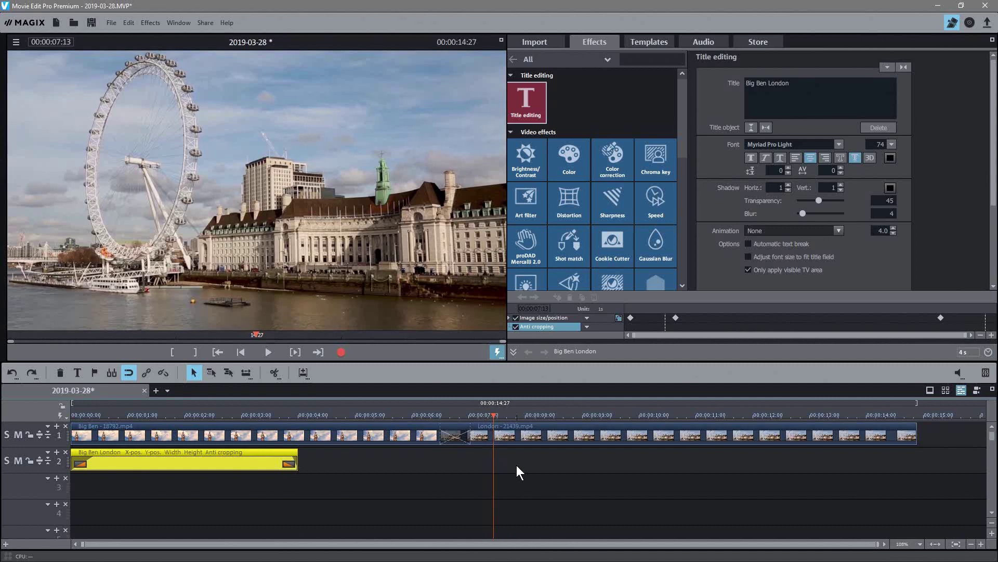
key("ctrl+v")
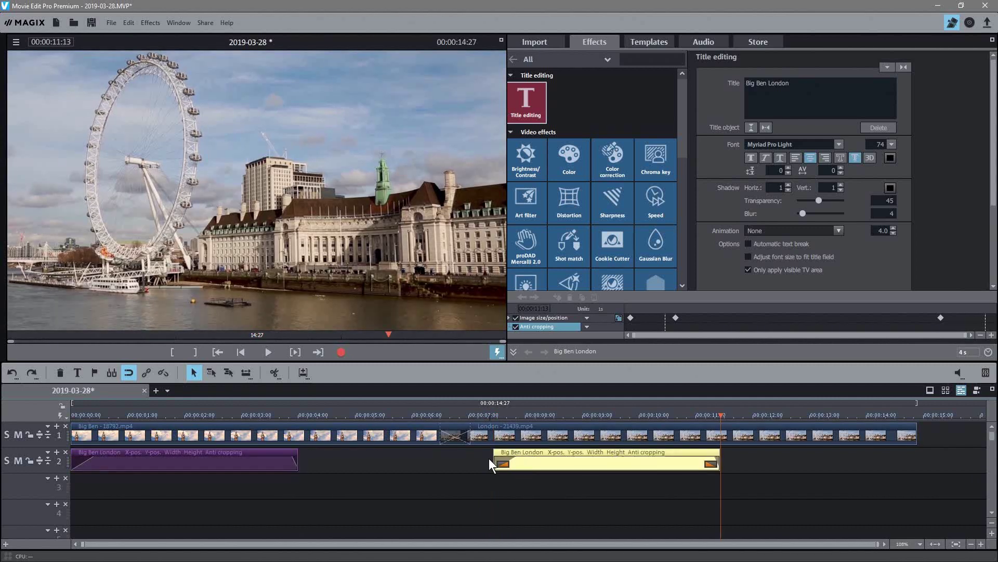
- Open the copied title's text and delete 'Big Ben' from it
left_click(555, 415)
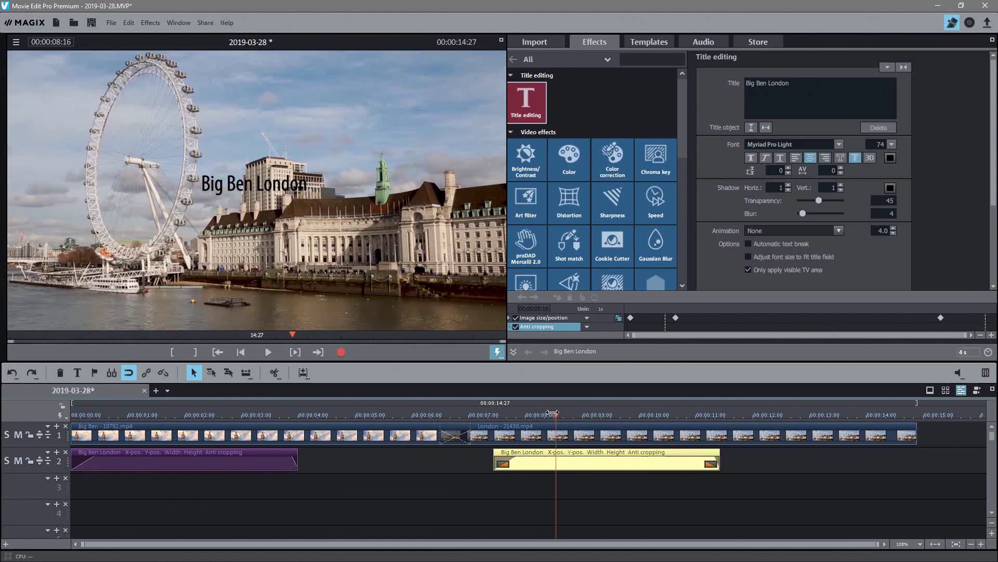
left_click(559, 415)
double_click(598, 462)
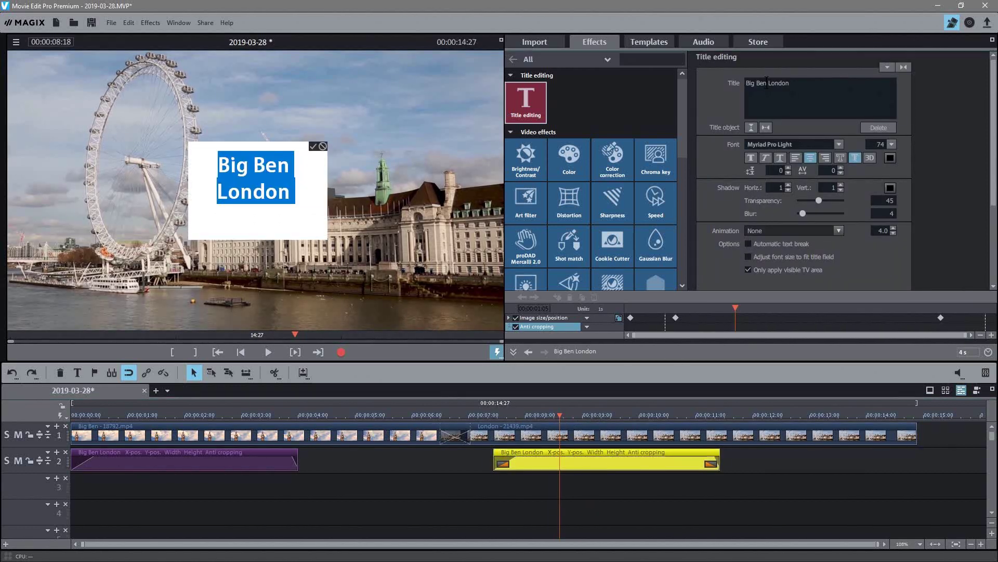
key("BackSpace")
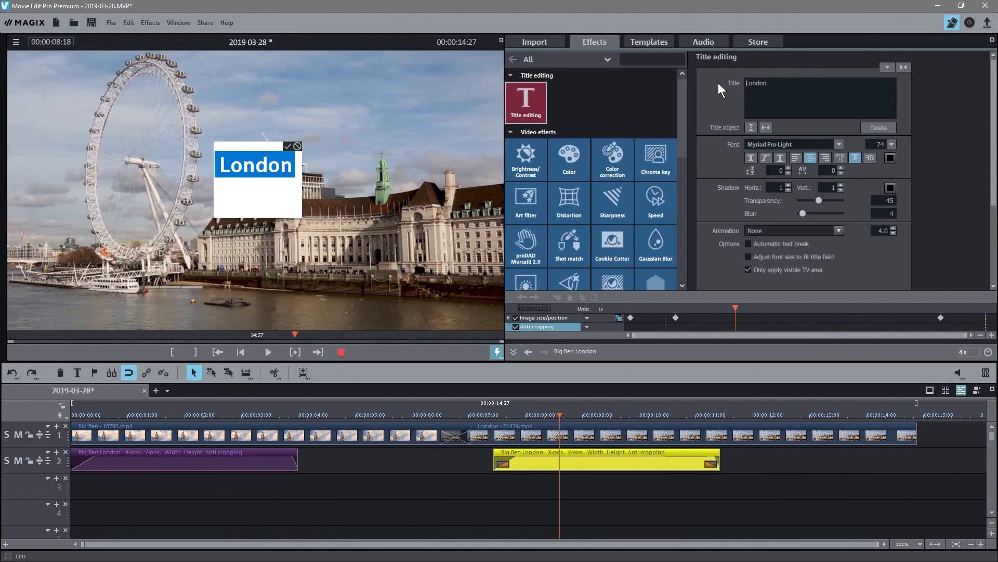
- Type 'Eye' to make the copied title read 'London Eye', then preview it
type("Eye")
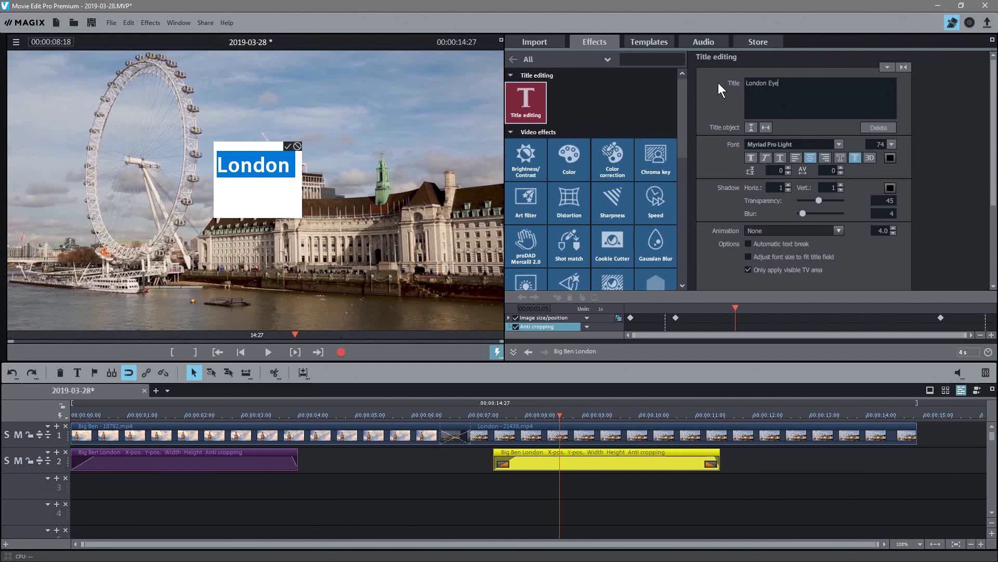
left_click(447, 460)
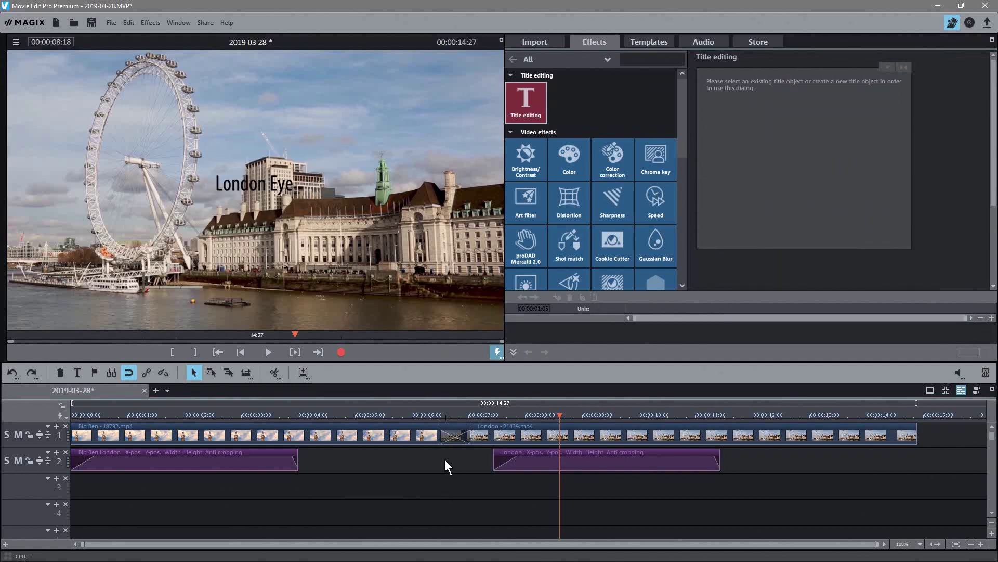
left_click_drag(552, 416, 572, 446)
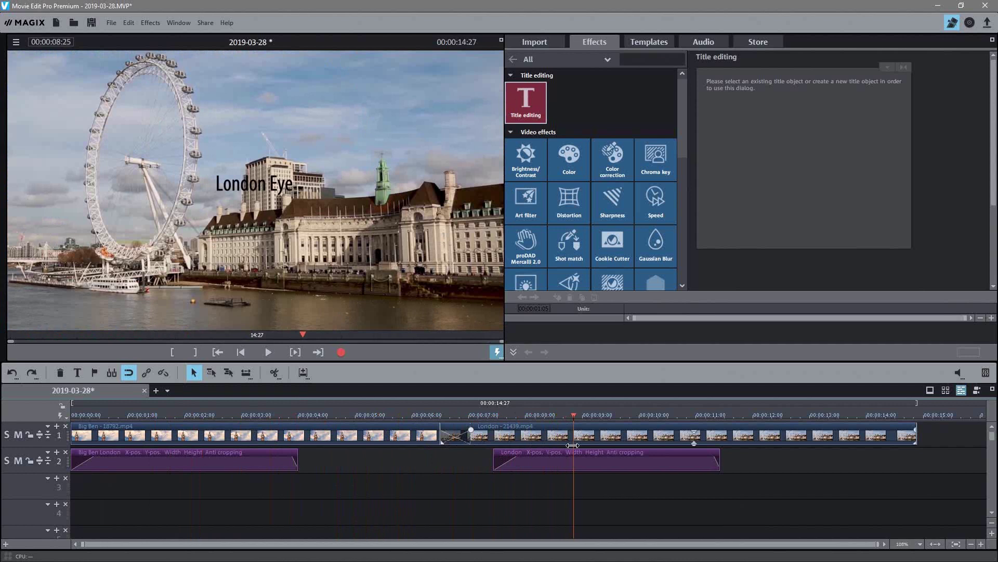
- Set the London Eye title text colour to white and confirm the edit
left_click(543, 466)
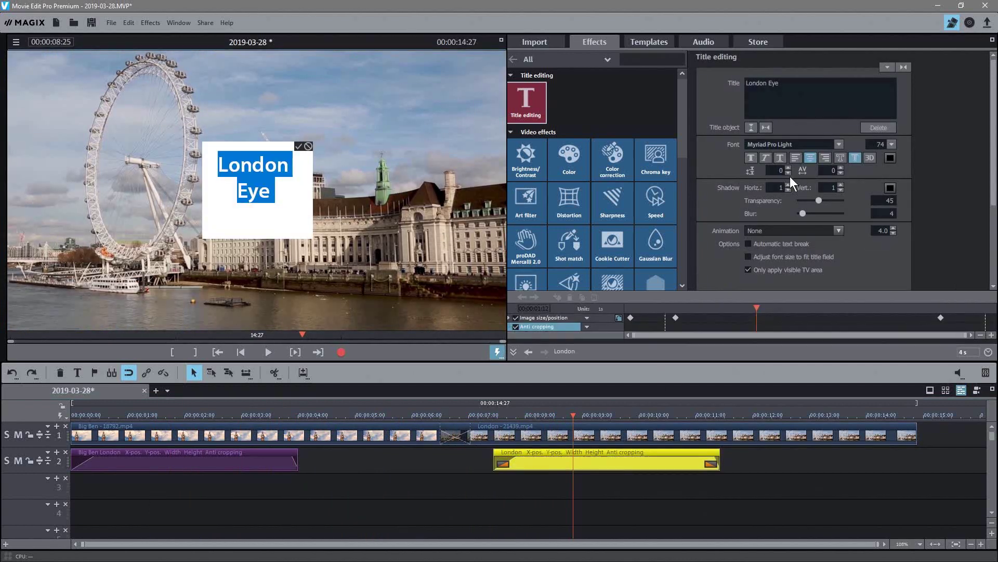
left_click(890, 157)
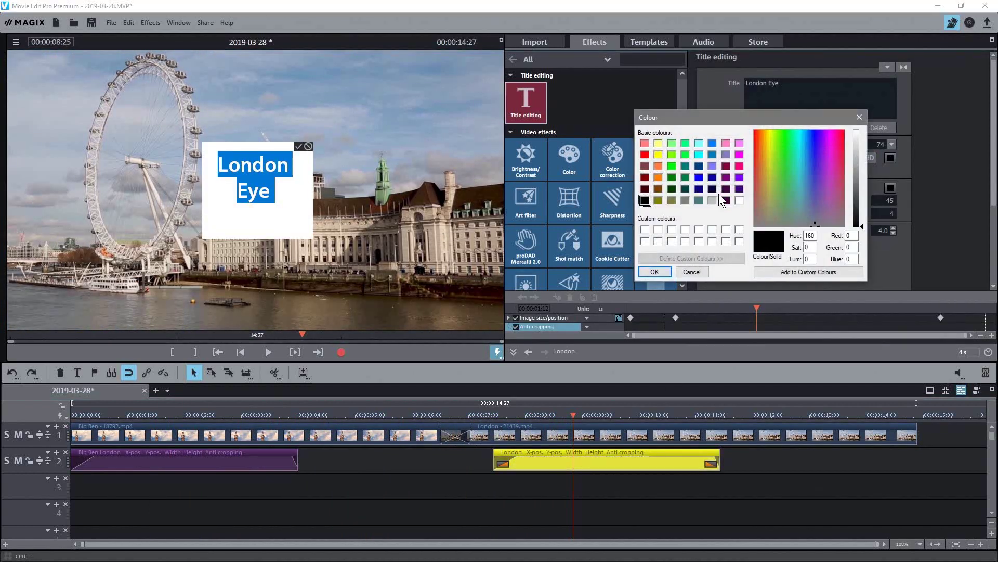
left_click(740, 200)
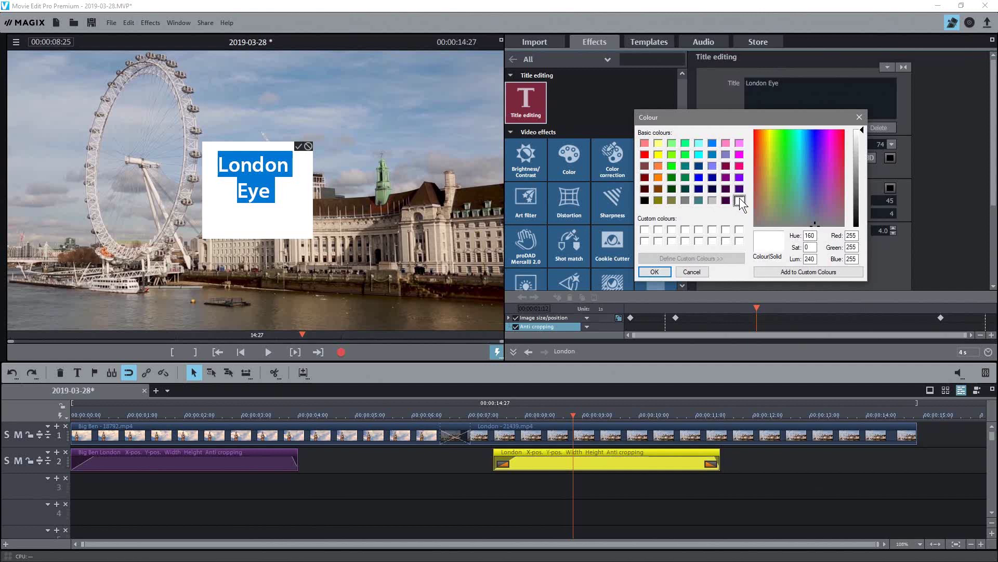
left_click(655, 272)
left_click(404, 476)
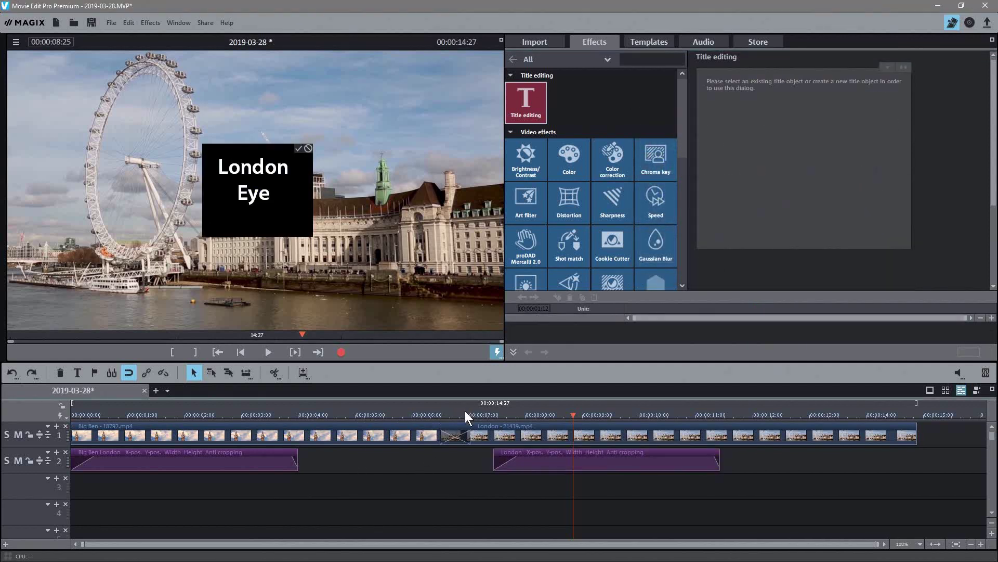
left_click_drag(465, 410, 182, 426)
left_click(297, 149)
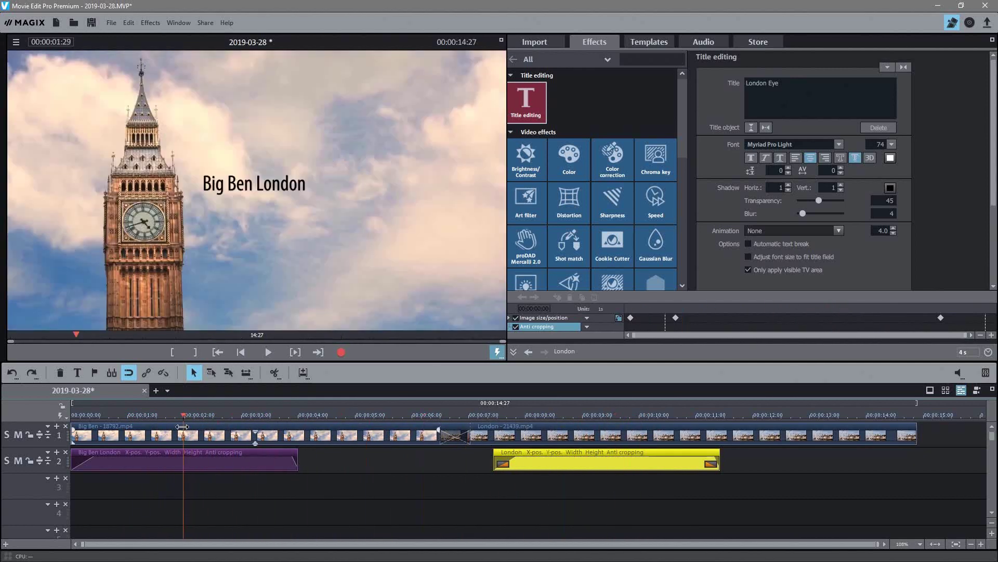
- Apply the Movement Basic 'From bottom to top (left)' animation to the Big Ben London title
left_click(220, 467)
scroll(607, 195, "down", 2)
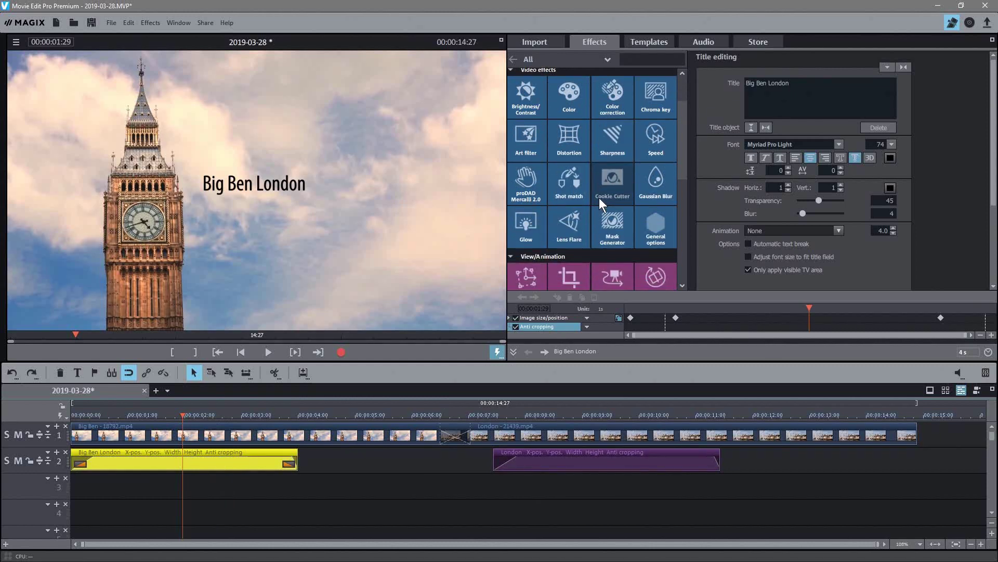
left_click(599, 40)
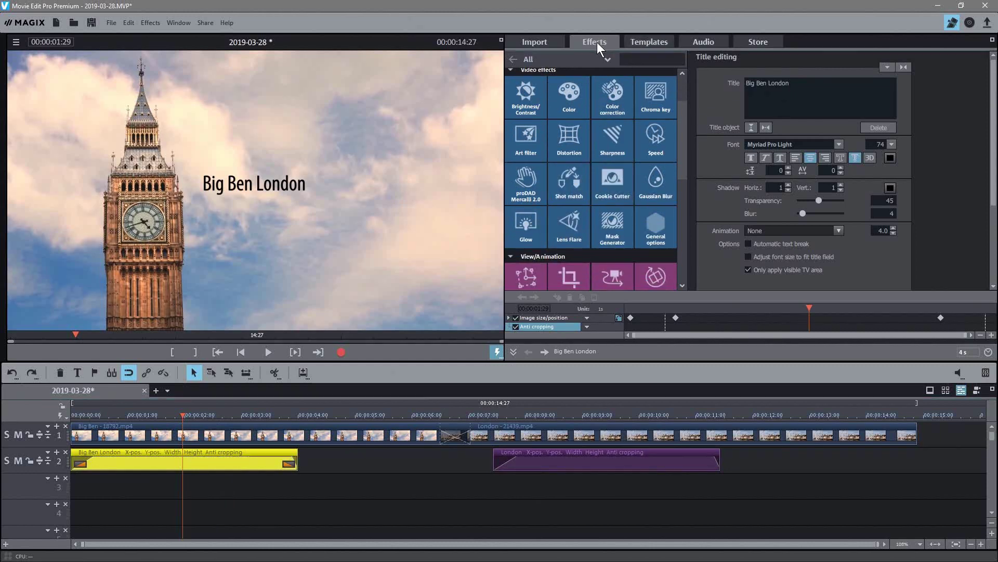
left_click(635, 45)
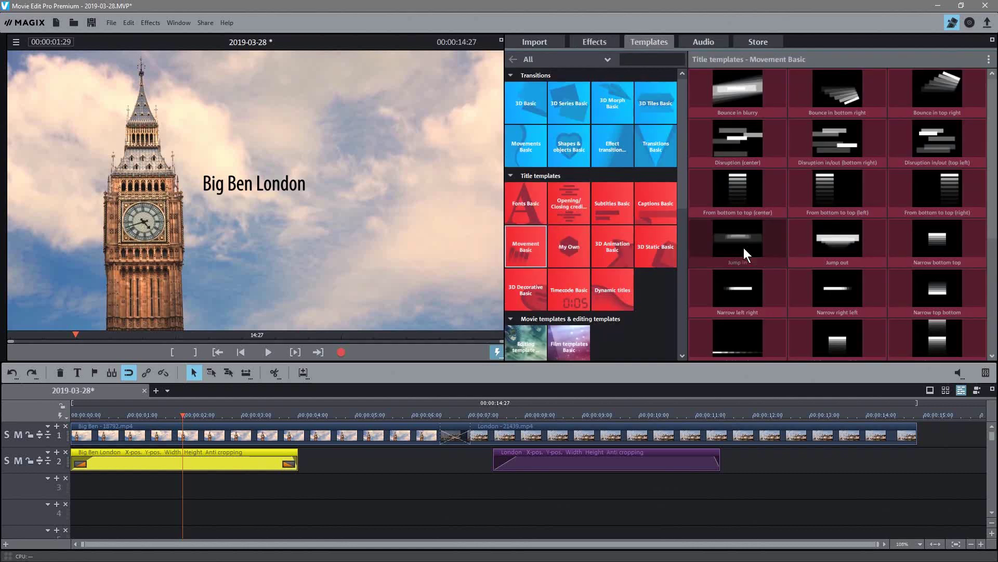
mouse_move(835, 184)
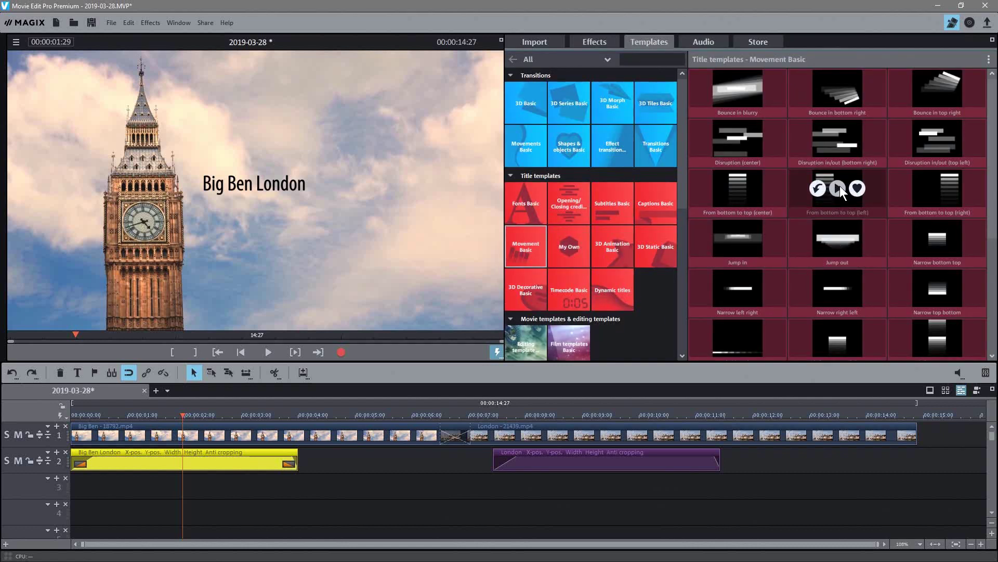
left_click_drag(802, 178, 111, 463)
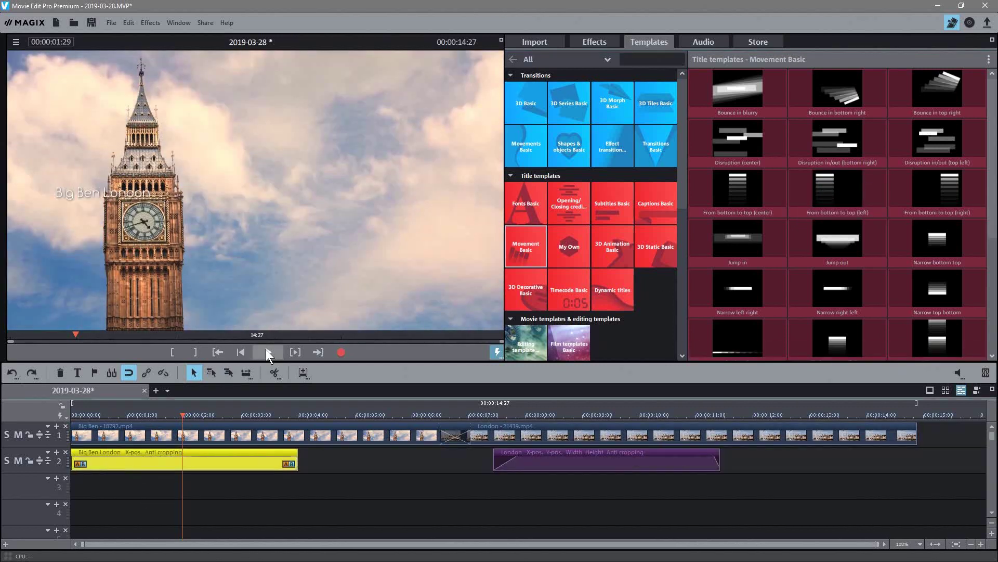
- Preview the title animation repeatedly, dropping another template onto the timeline in between
left_click(266, 352)
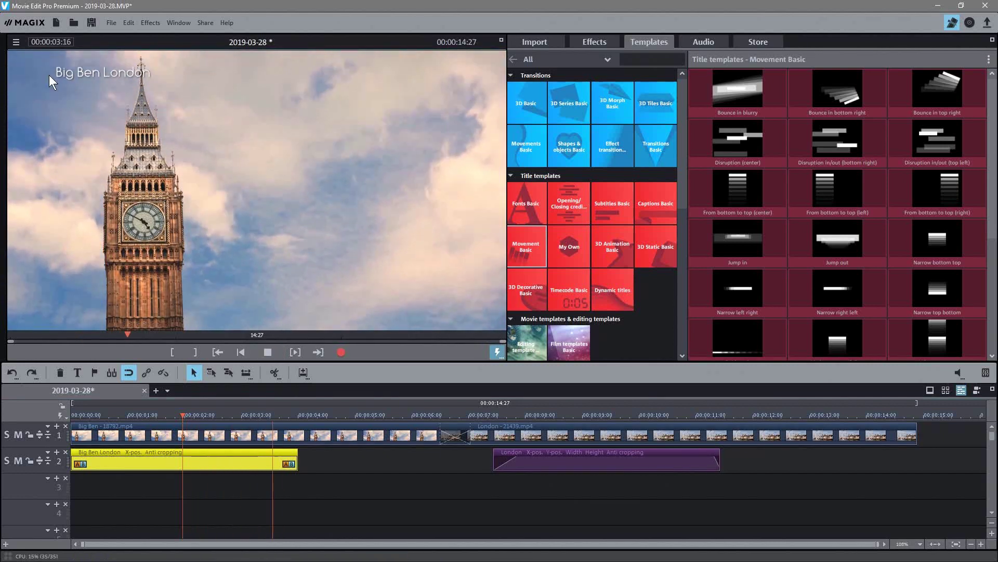
left_click(219, 352)
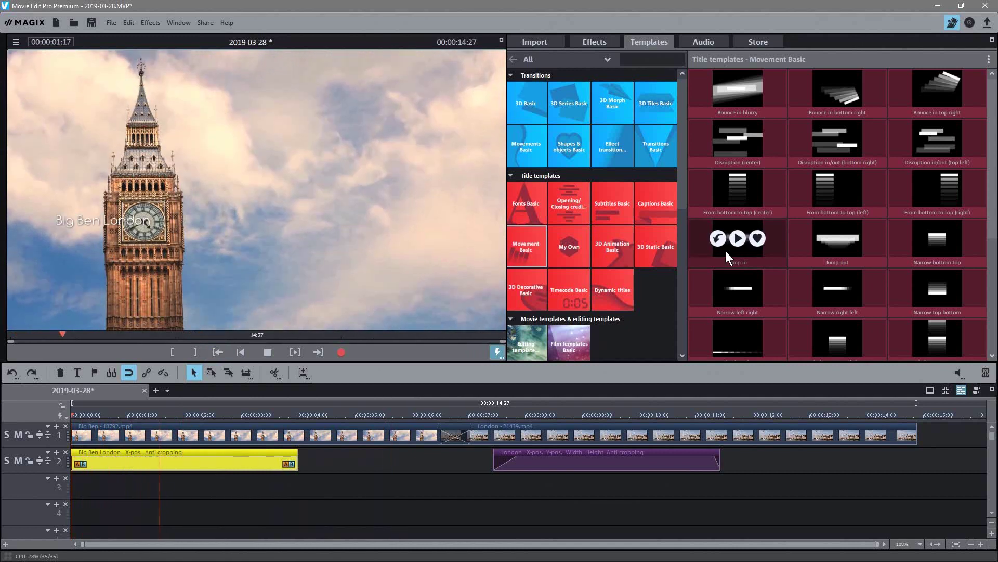
left_click_drag(721, 271, 168, 457)
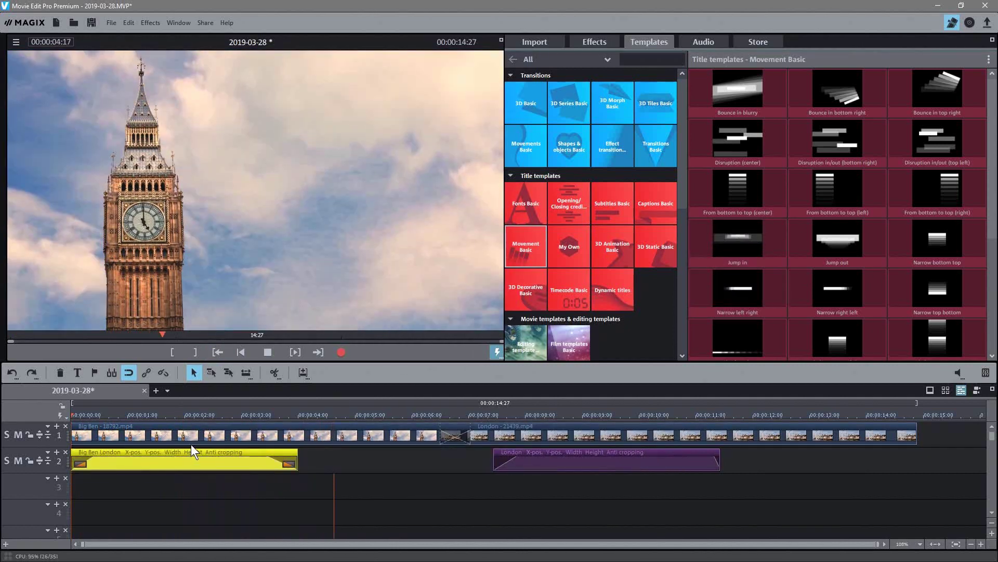
left_click(216, 352)
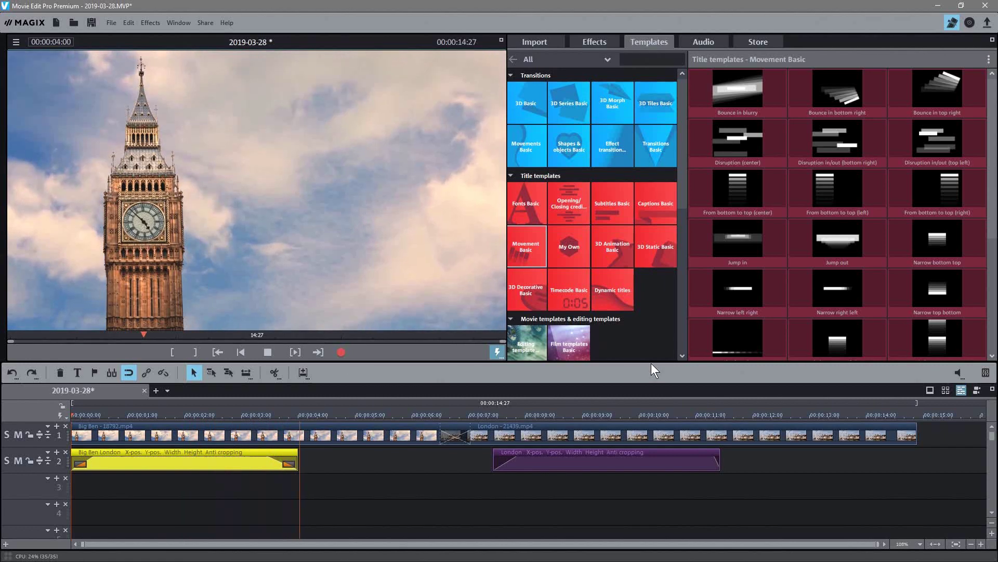
left_click(241, 352)
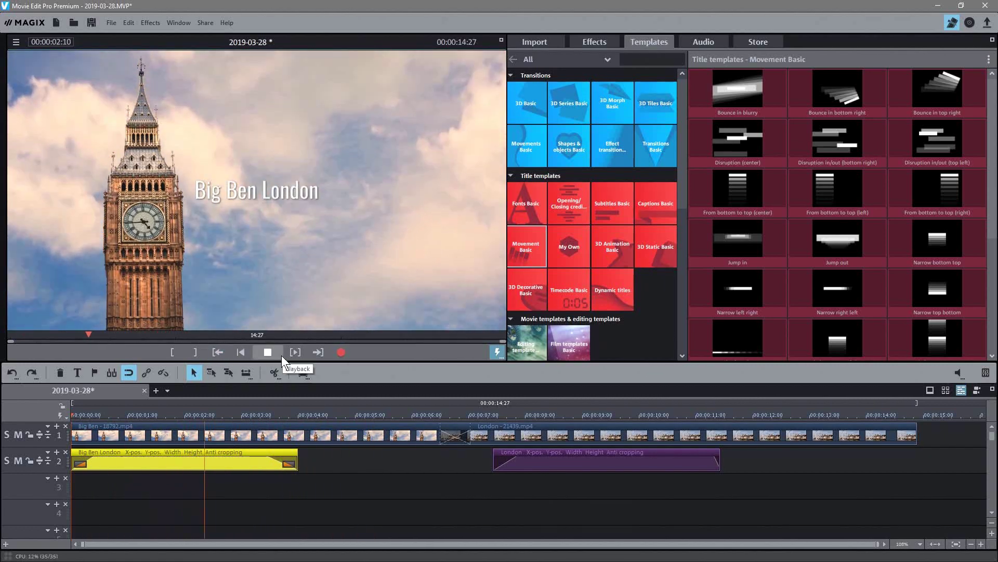
left_click(270, 351)
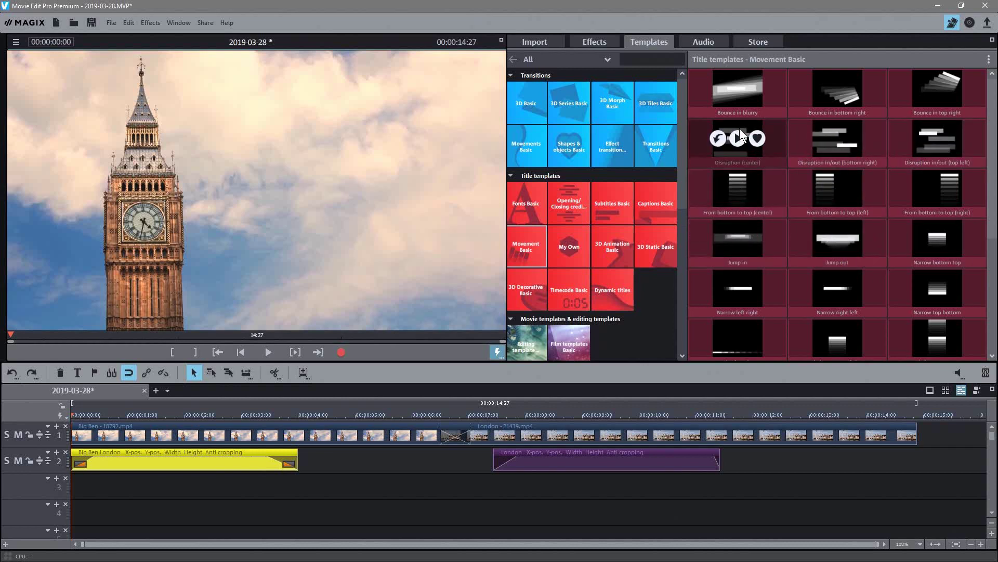
- Apply 'Bounce in blurry' to Big Ben London and play back to check both titles
mouse_move(744, 86)
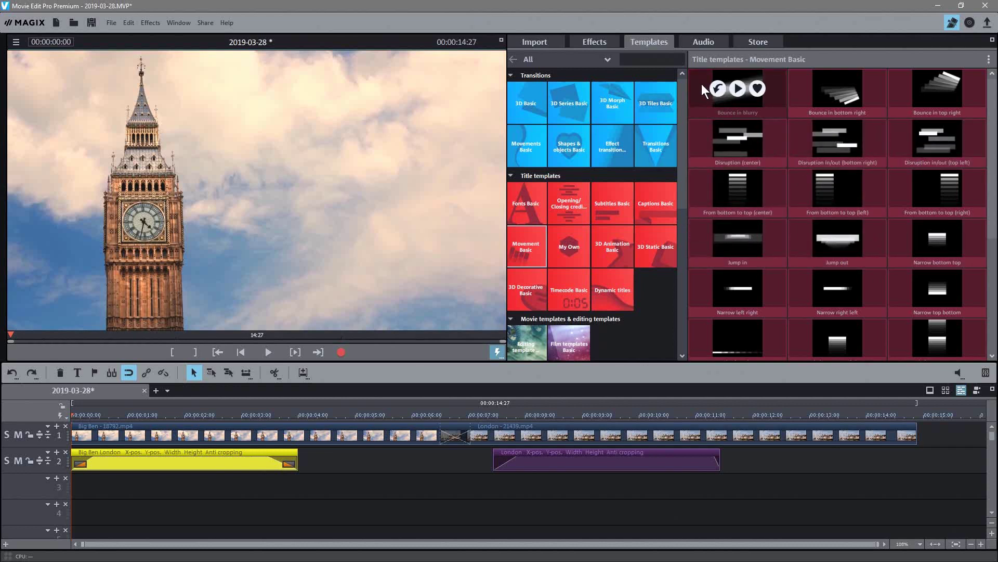
left_click_drag(702, 90, 97, 454)
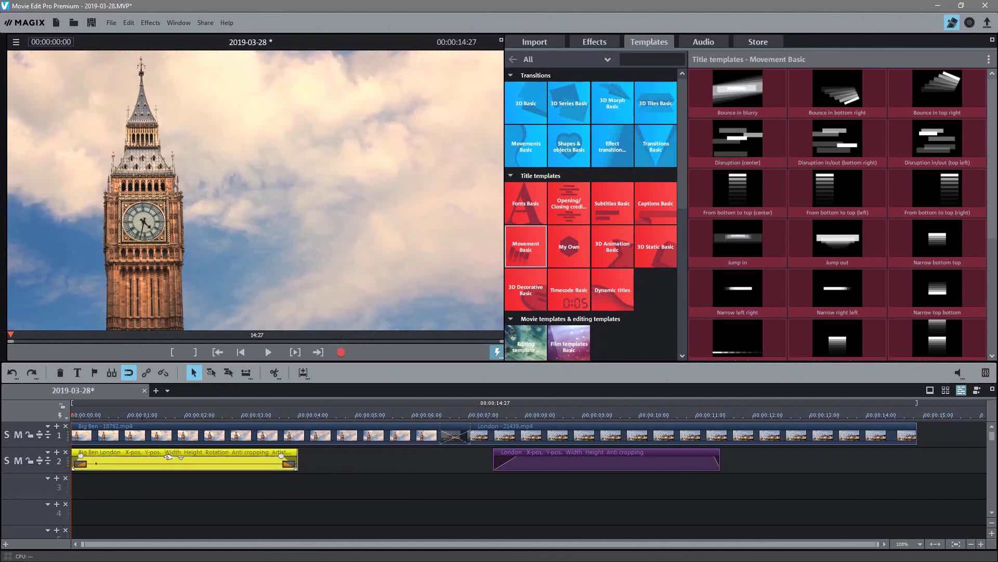
left_click(268, 353)
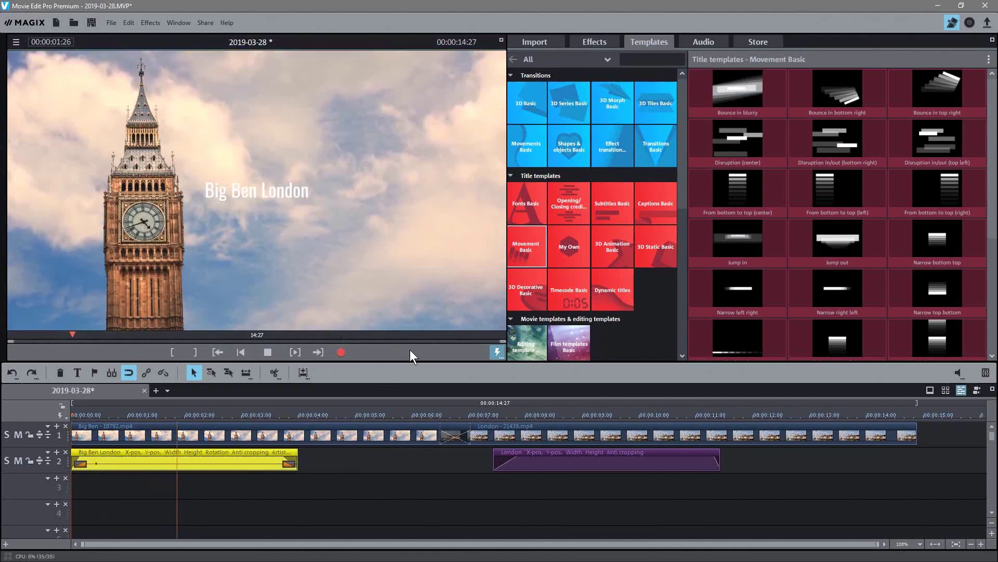
scroll(790, 198, "down", 2)
scroll(796, 208, "down", 1)
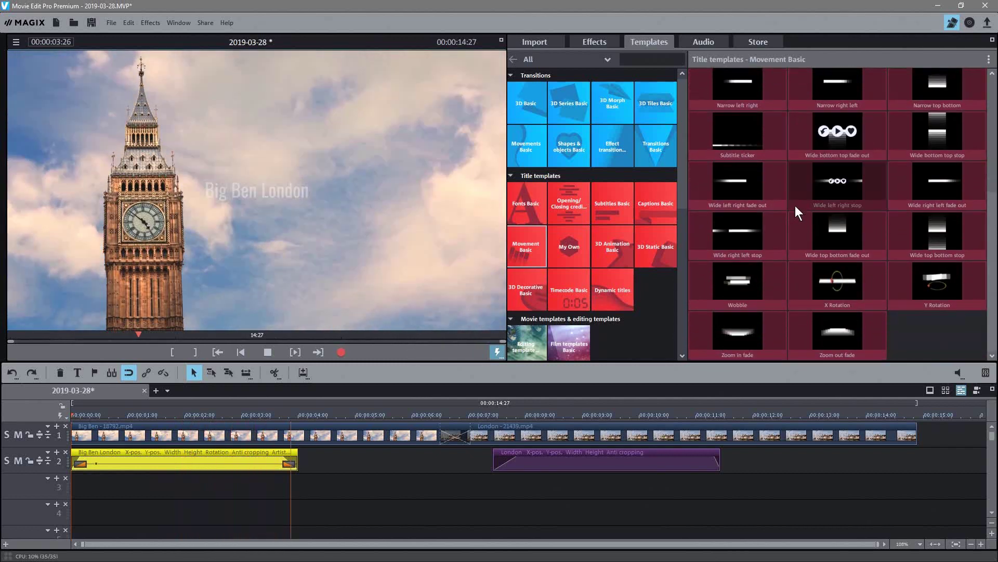
scroll(795, 205, "up", 3)
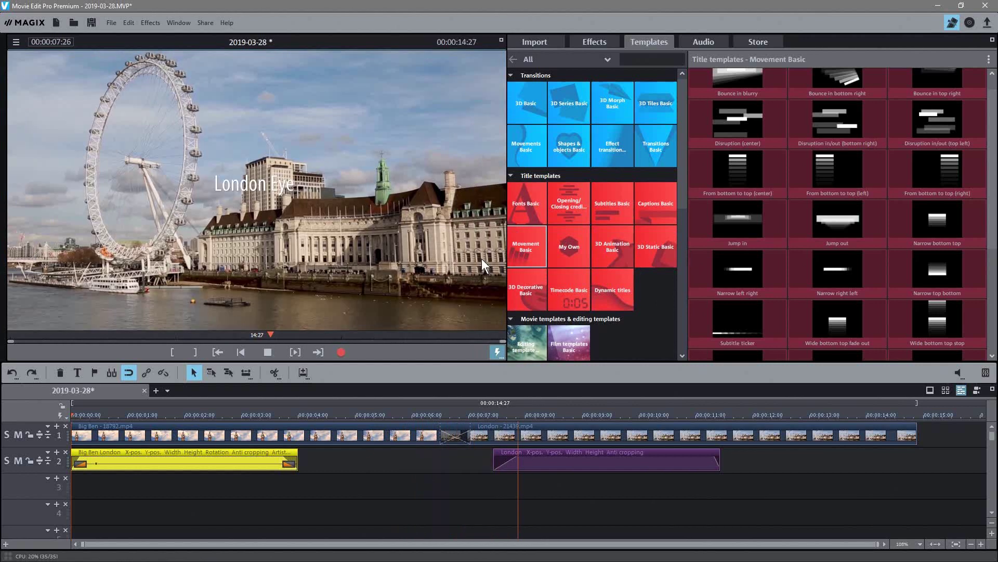
left_click(265, 352)
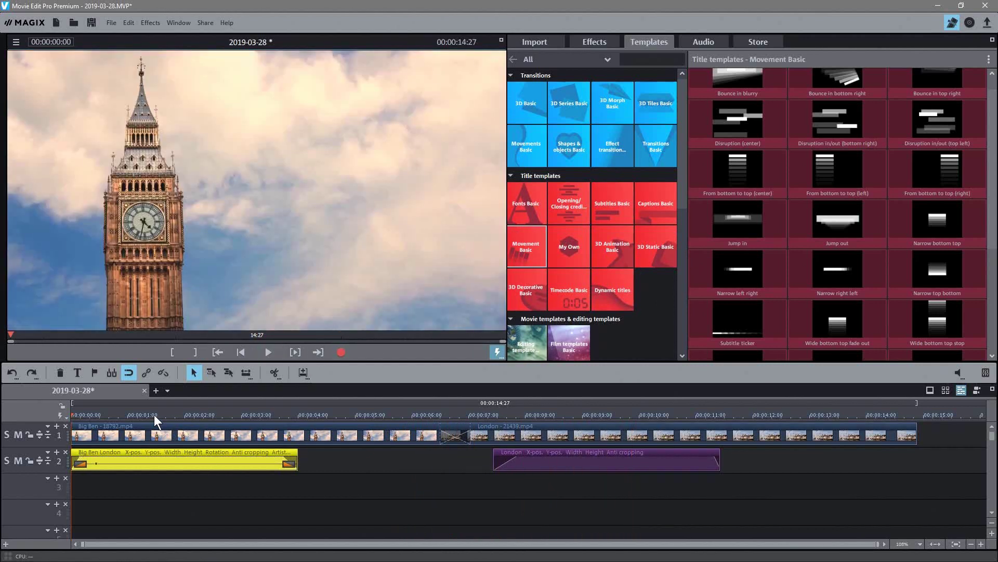
left_click_drag(154, 414, 564, 433)
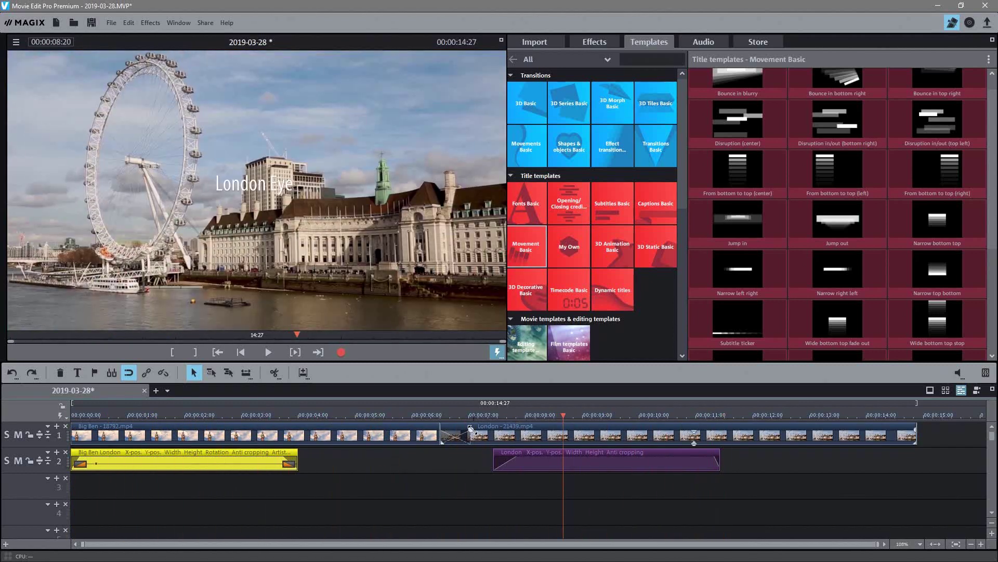